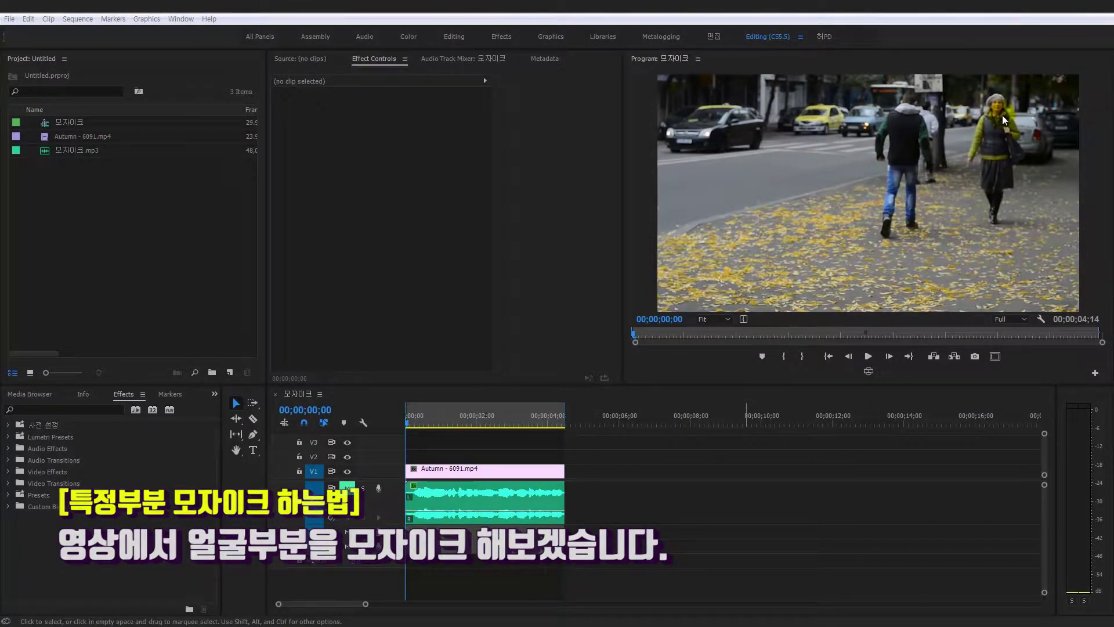
# Duplicate the Autumn - 6091.mp4 clip and place the copy on V2 directly above the original at the sequence start
pyautogui.click(453, 471)
pyautogui.click(453, 471)
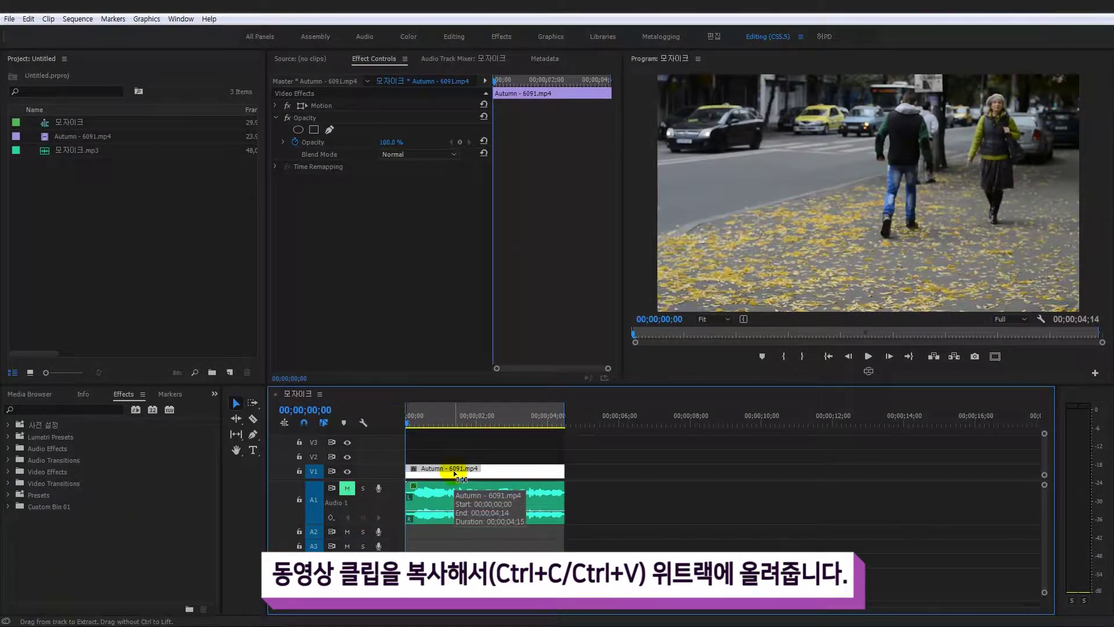
pyautogui.hotkey('ctrl', 'c')
pyautogui.click(614, 420)
pyautogui.hotkey('ctrl', 'v')
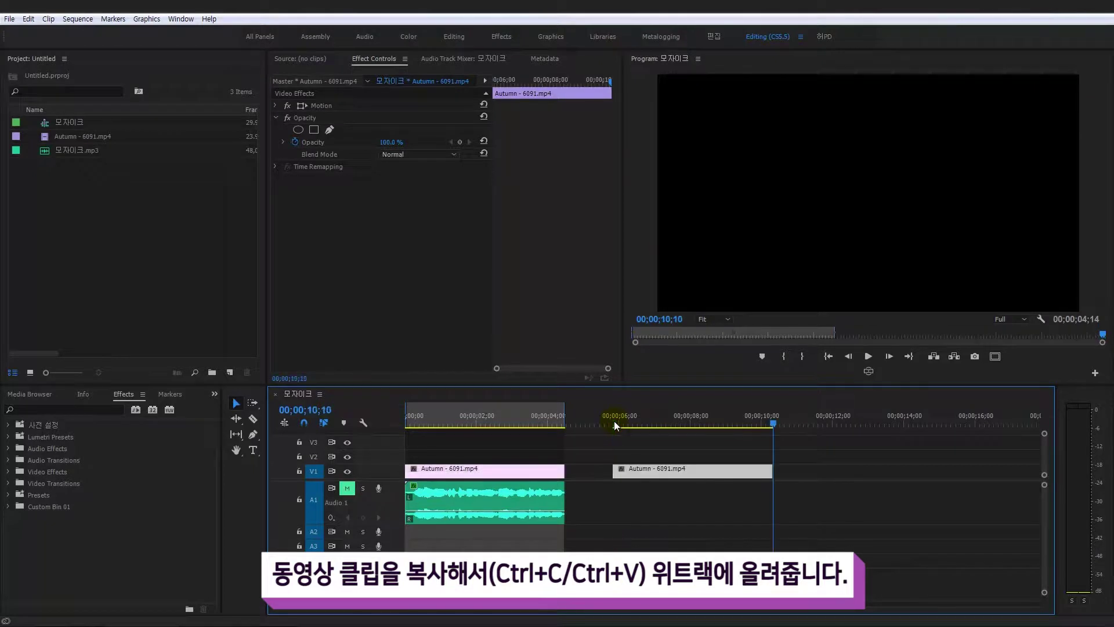
pyautogui.moveTo(621, 469); pyautogui.dragTo(413, 457)
pyautogui.press('Home')
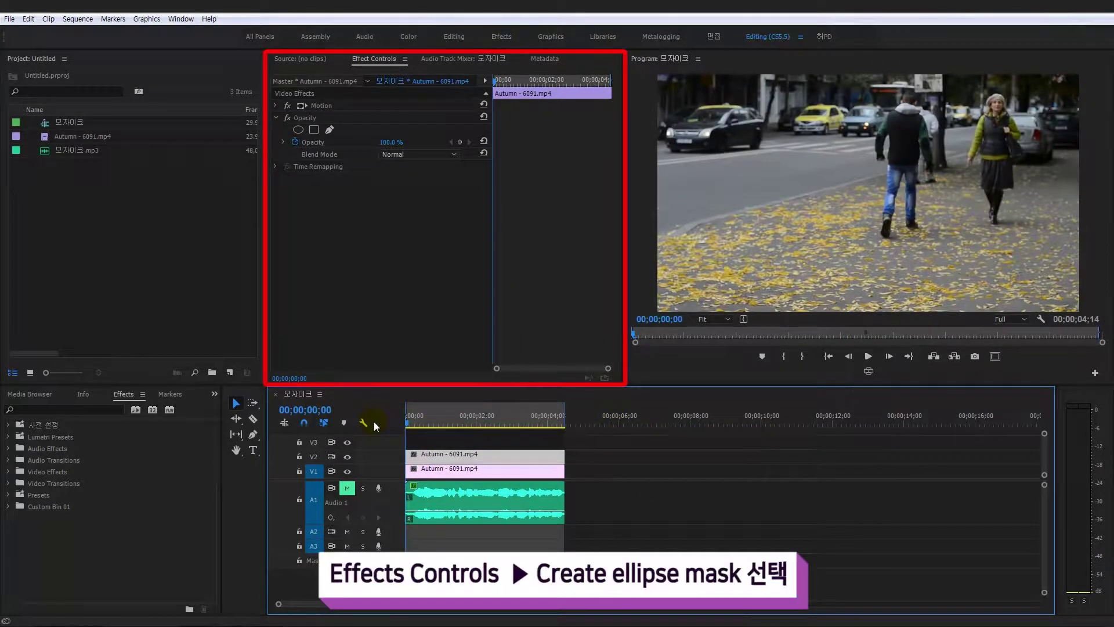
# Add an ellipse opacity mask to the V2 clip and position it over the woman's face
pyautogui.click(371, 61)
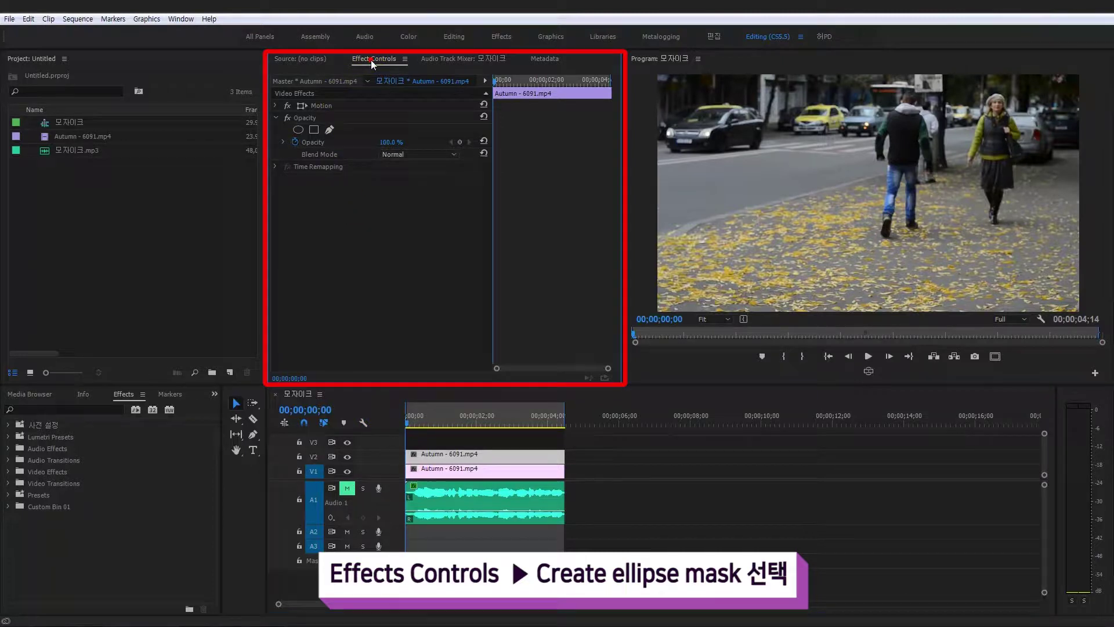
pyautogui.click(298, 129)
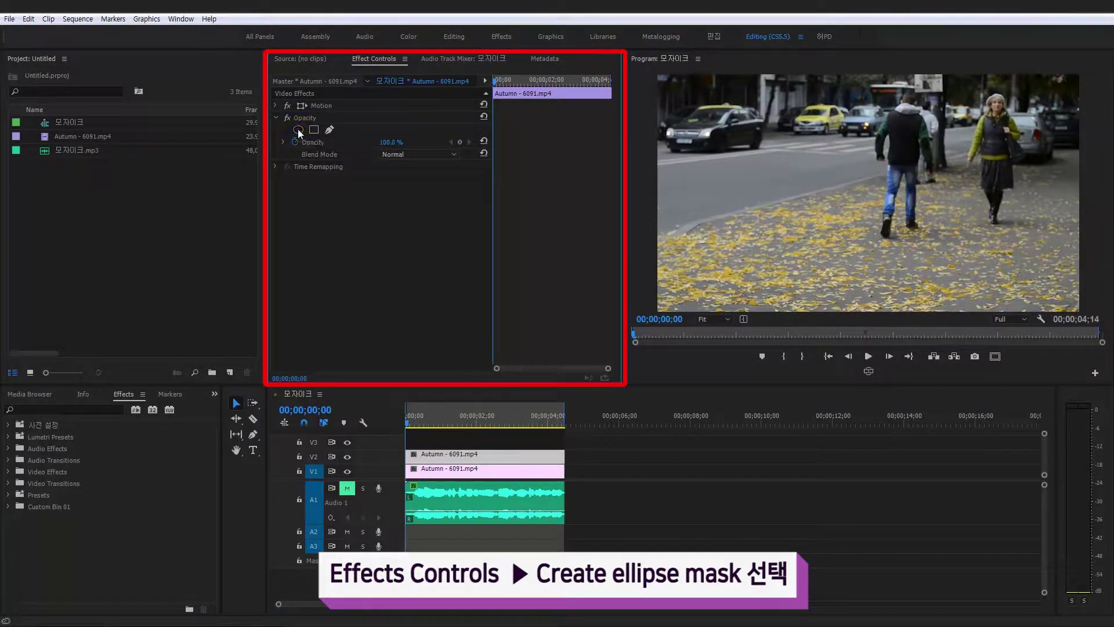
pyautogui.moveTo(869, 138); pyautogui.dragTo(996, 106)
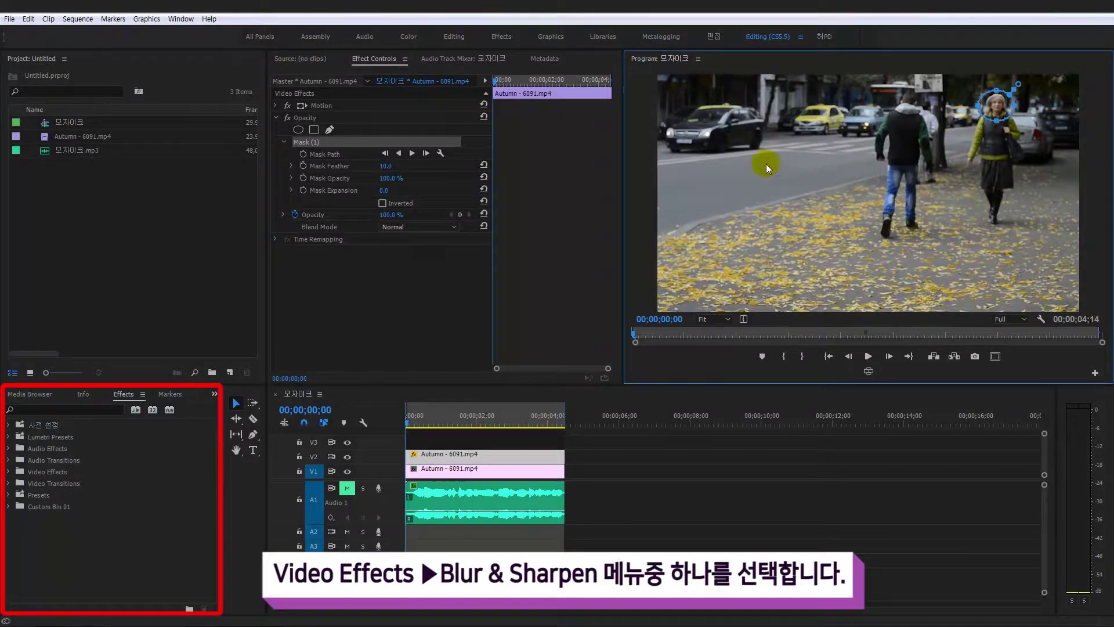
# Search the effects for blur and apply Gaussian Blur from Blur & Sharpen to the V2 clip
pyautogui.click(96, 409)
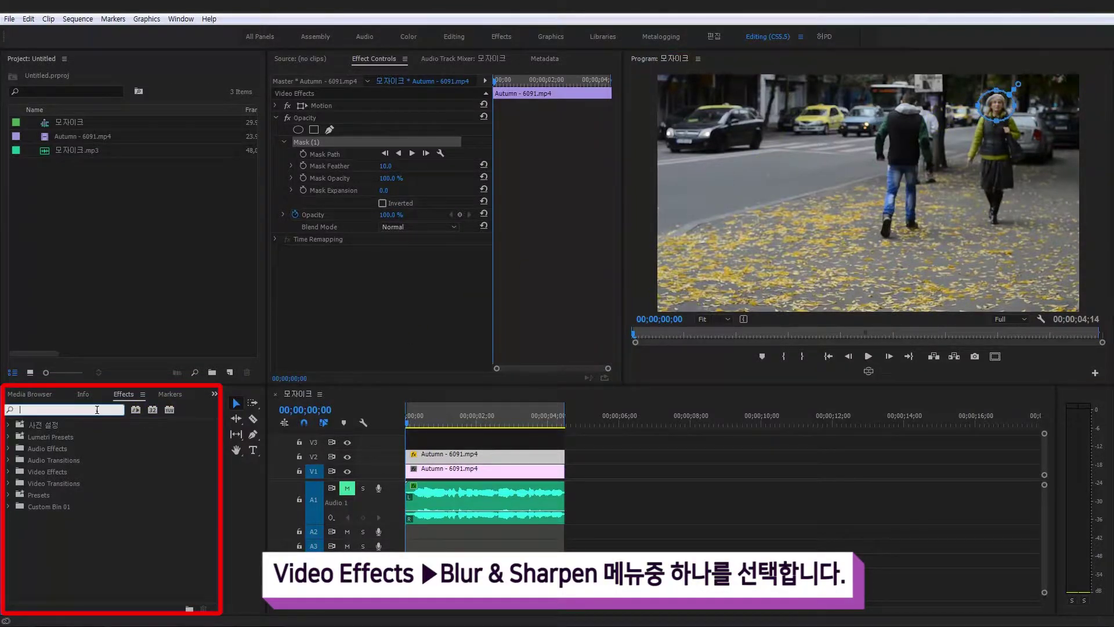
pyautogui.write('blur')
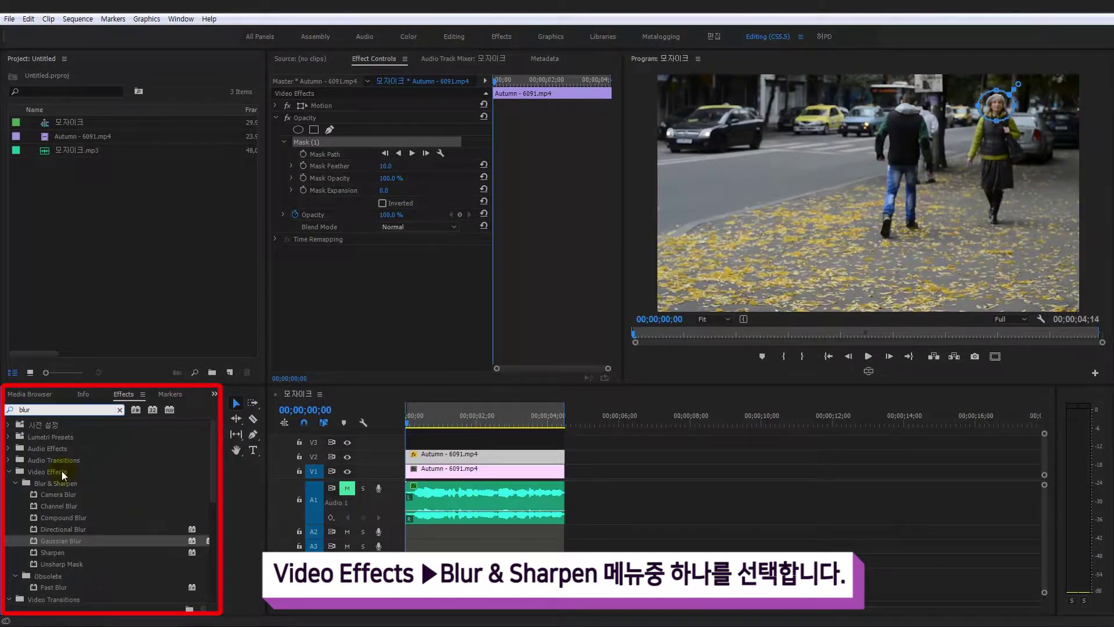
pyautogui.click(61, 471)
pyautogui.click(65, 483)
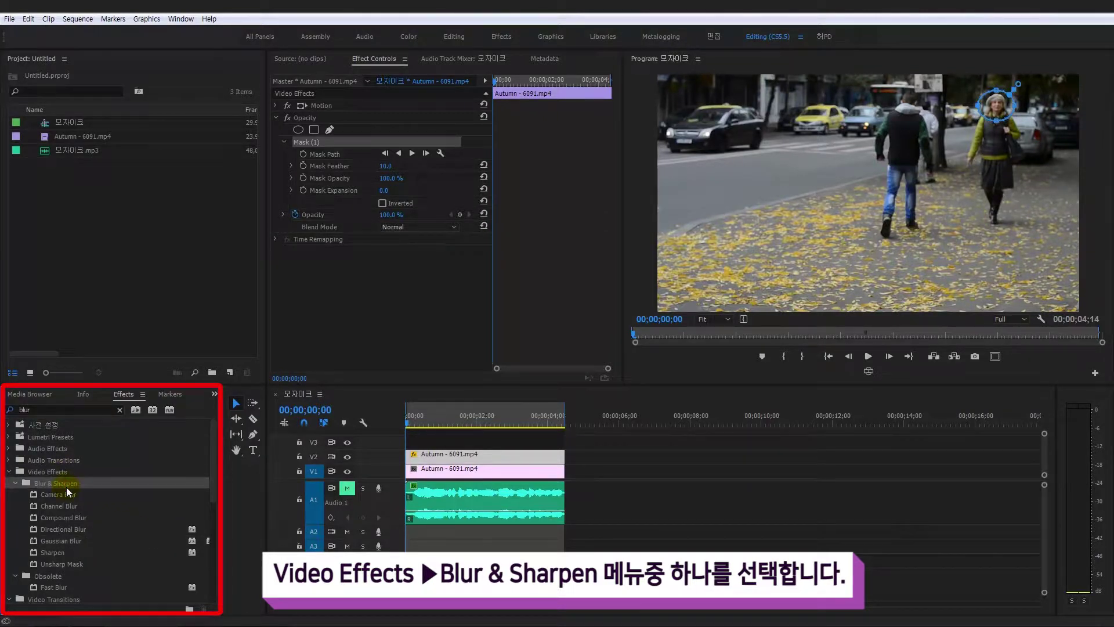
pyautogui.click(69, 541)
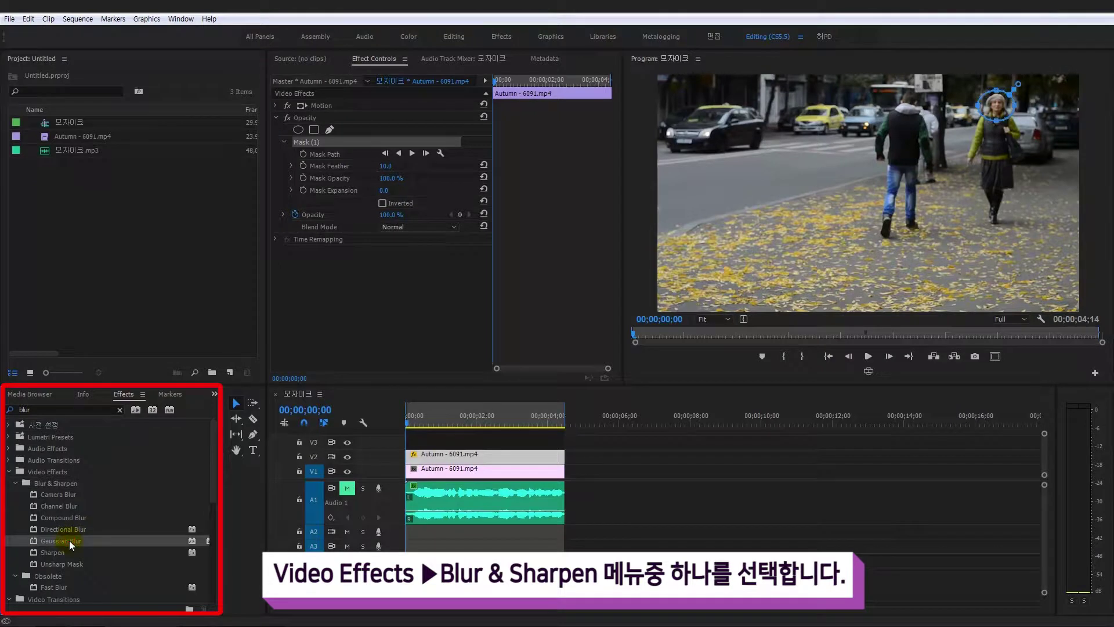
pyautogui.moveTo(67, 540); pyautogui.dragTo(423, 461)
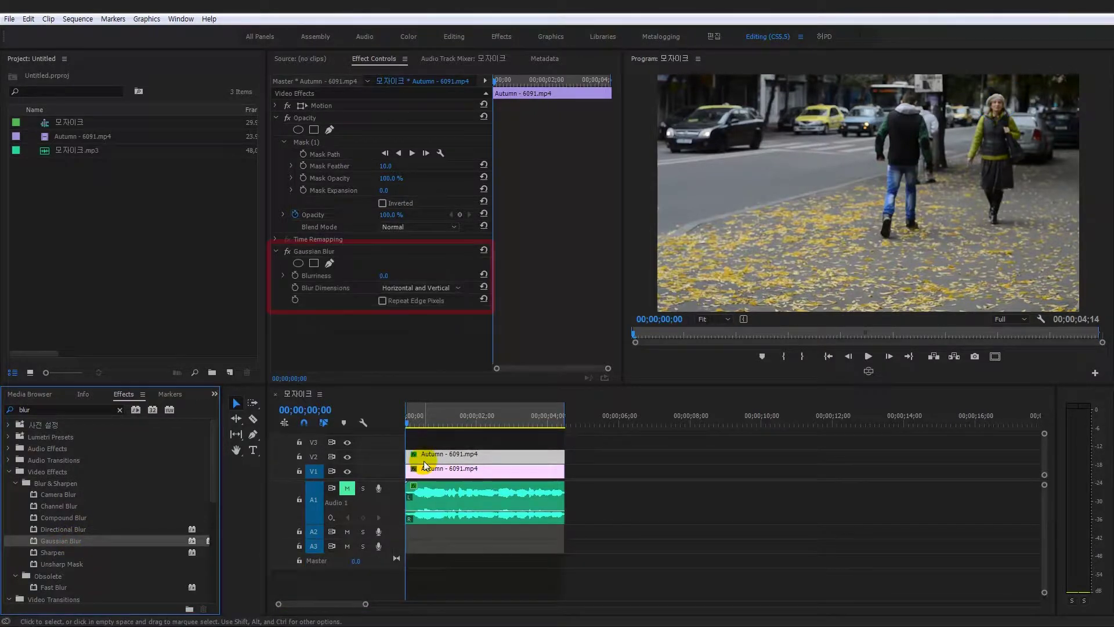
# Set the Gaussian Blur's Blurriness to 20
pyautogui.click(351, 251)
pyautogui.click(384, 277)
pyautogui.write('20')
pyautogui.press('Return')
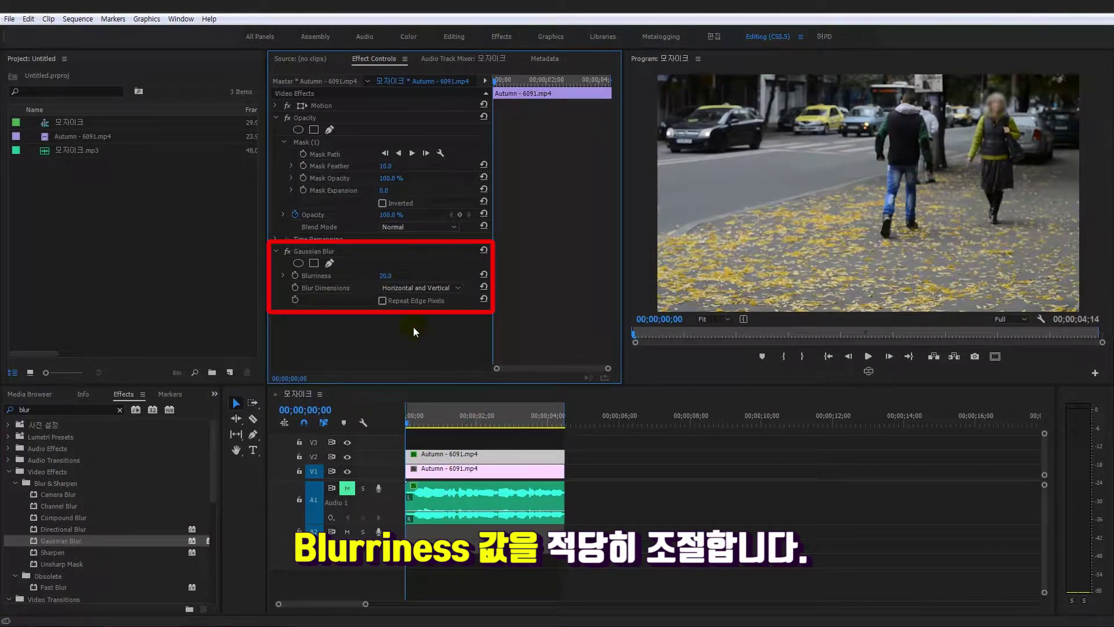
# Soften and shrink the face mask by setting Mask Feather to 30 and Mask Expansion to -20
pyautogui.click(318, 143)
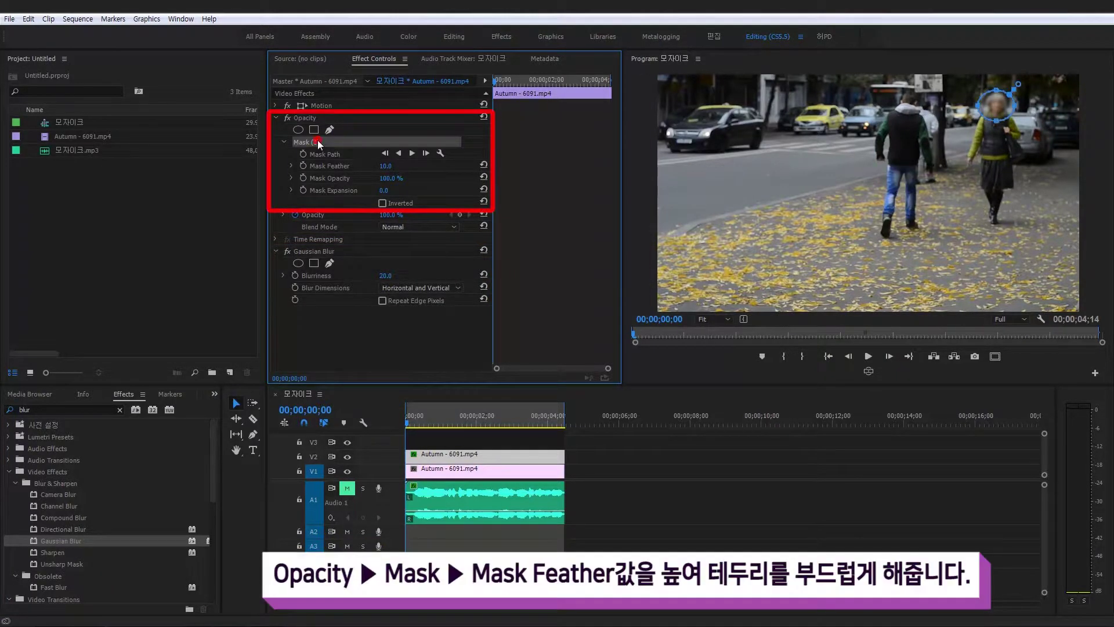
pyautogui.click(386, 166)
pyautogui.write('20')
pyautogui.press('Return')
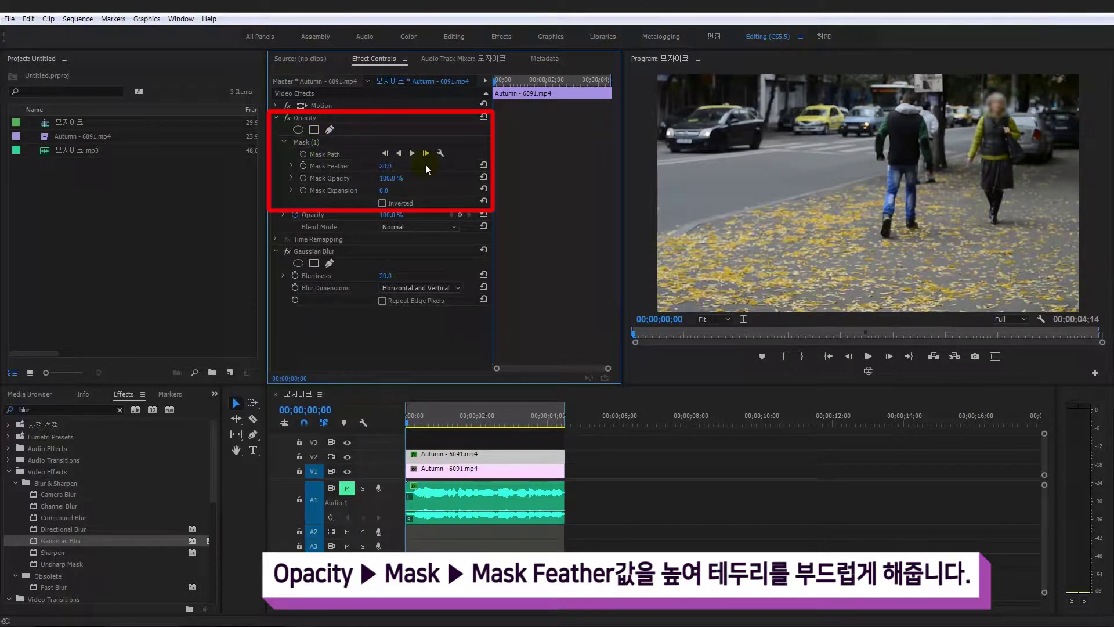
pyautogui.click(386, 166)
pyautogui.write('30')
pyautogui.press('Return')
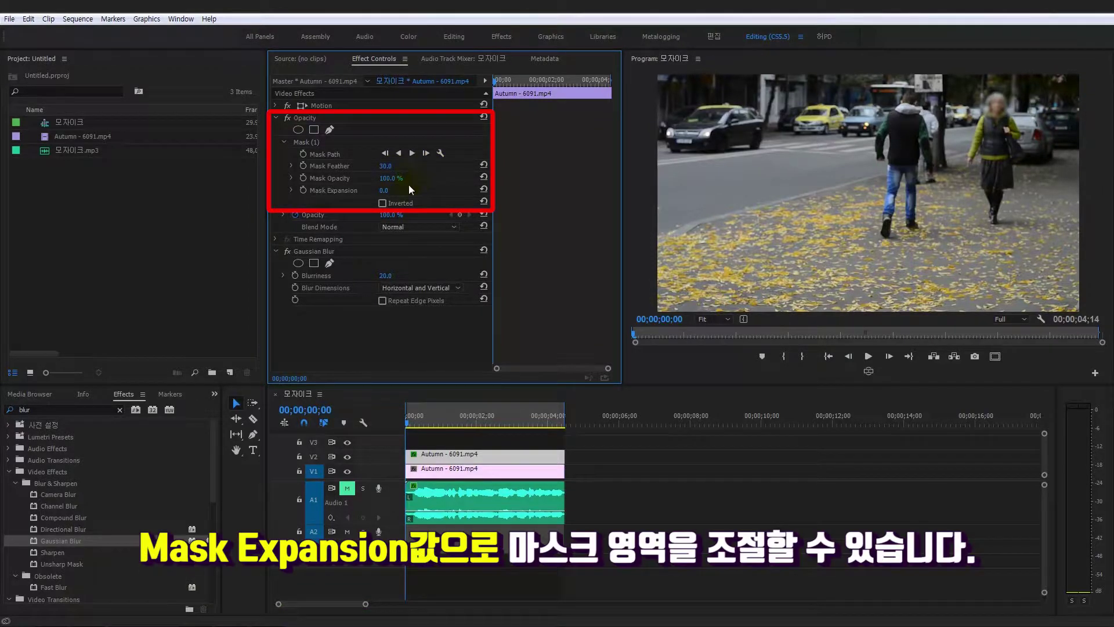
pyautogui.moveTo(384, 190); pyautogui.dragTo(367, 190)
# Track the mask path forward from the first frame through the whole clip and play back the result
pyautogui.click(319, 143)
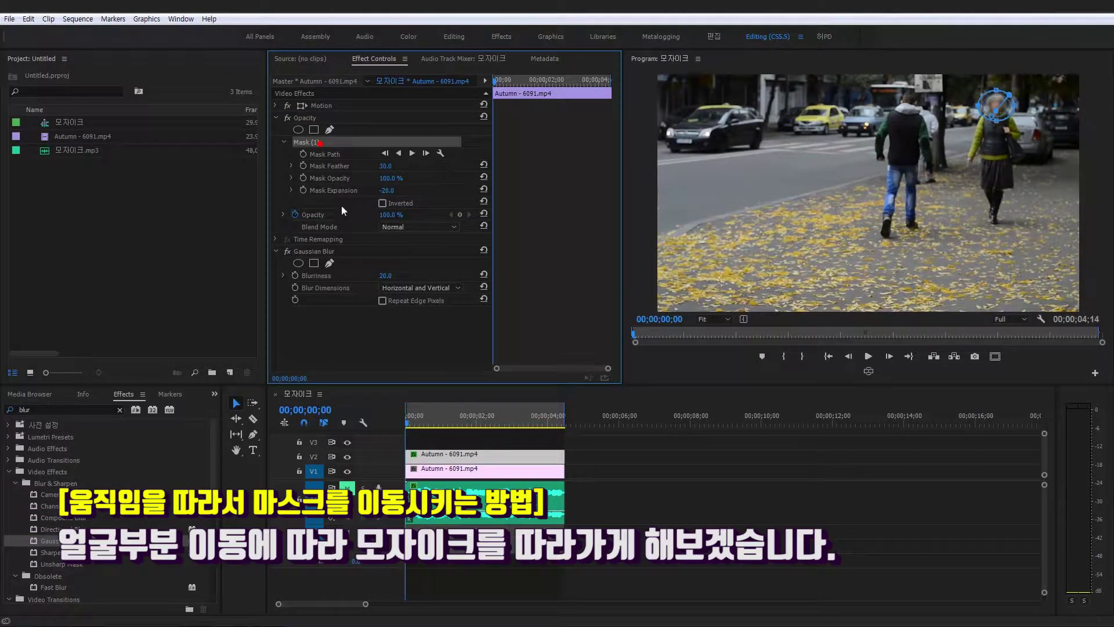
pyautogui.click(415, 418)
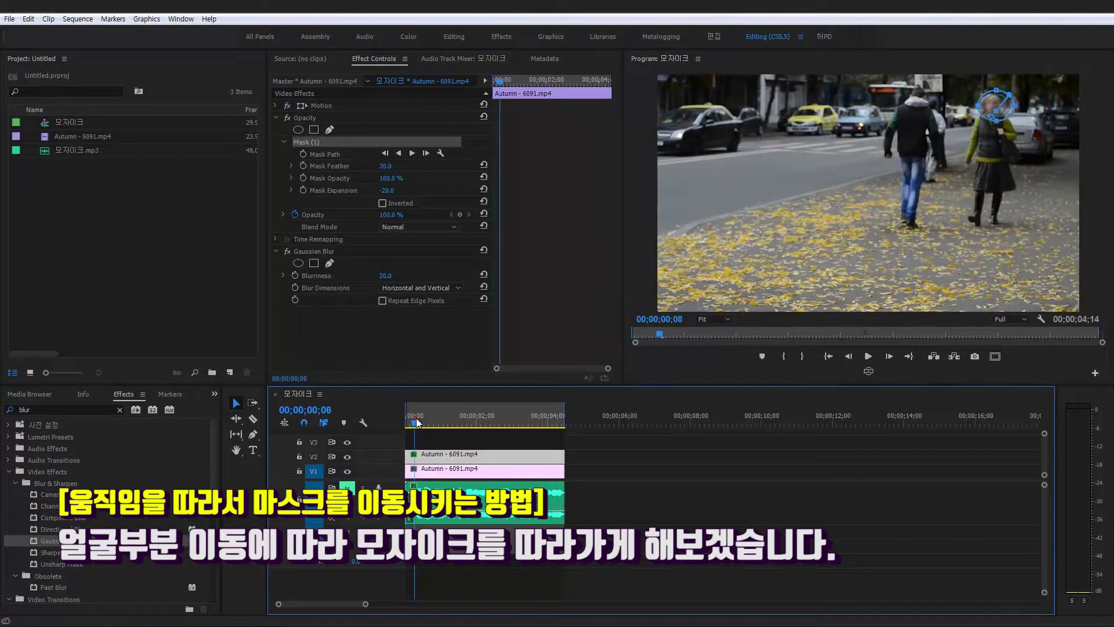
pyautogui.press('space')
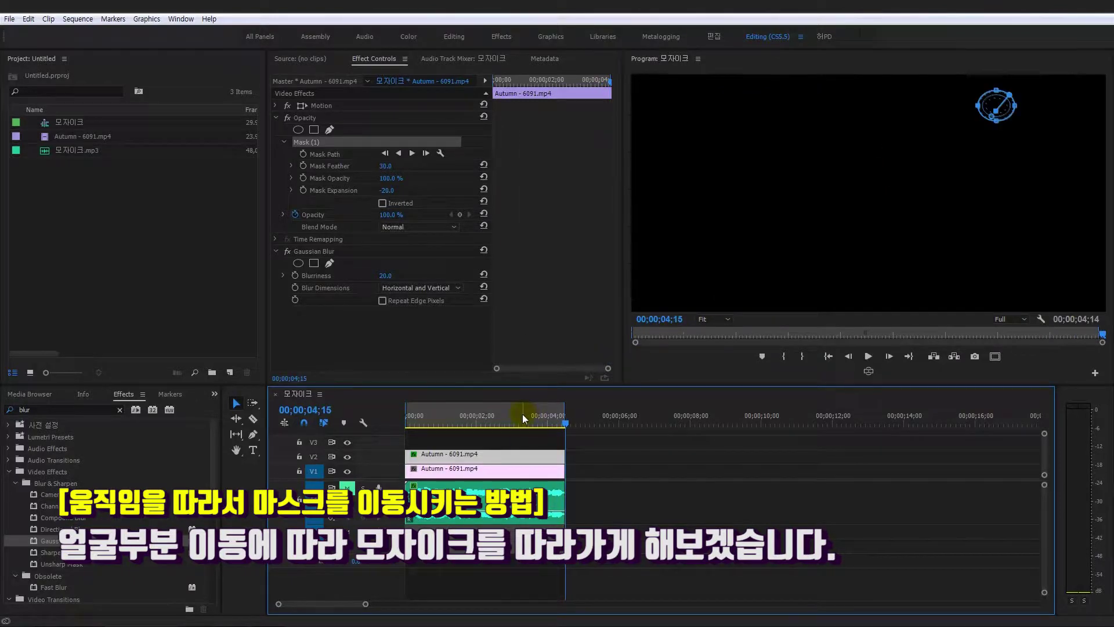
pyautogui.press('Home')
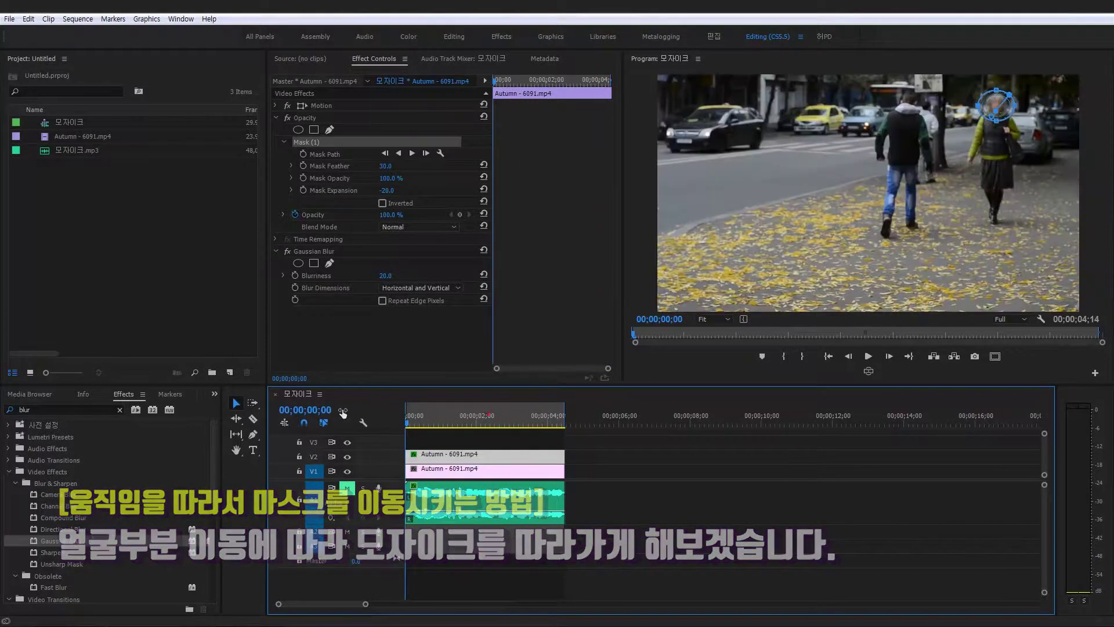
pyautogui.click(411, 153)
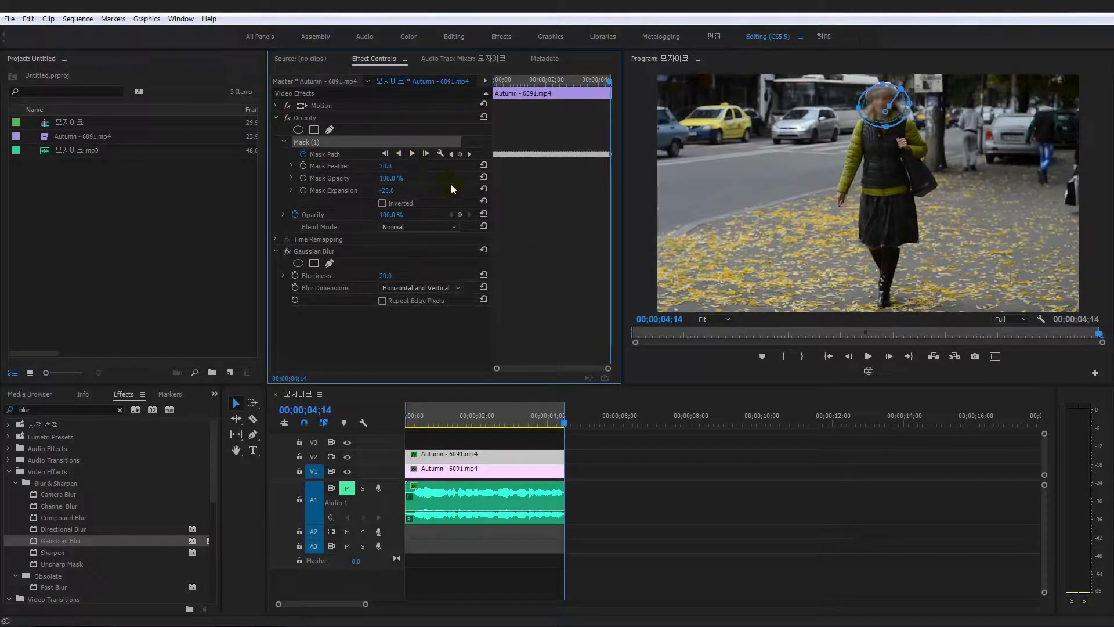
pyautogui.moveTo(436, 424); pyautogui.dragTo(397, 424)
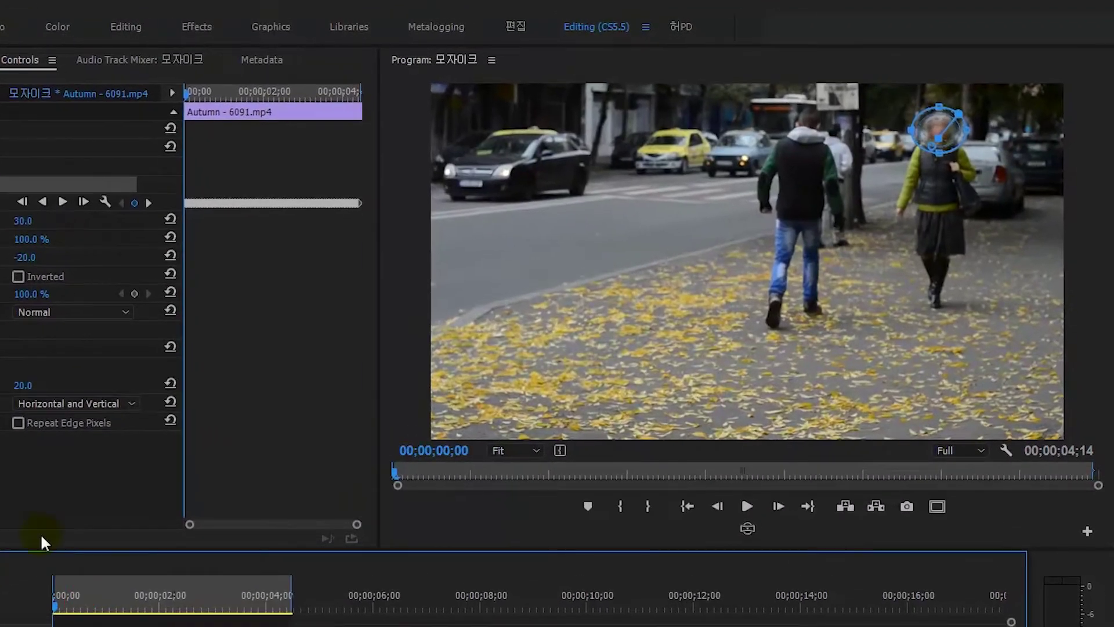
pyautogui.click(40, 533)
pyautogui.press('space')
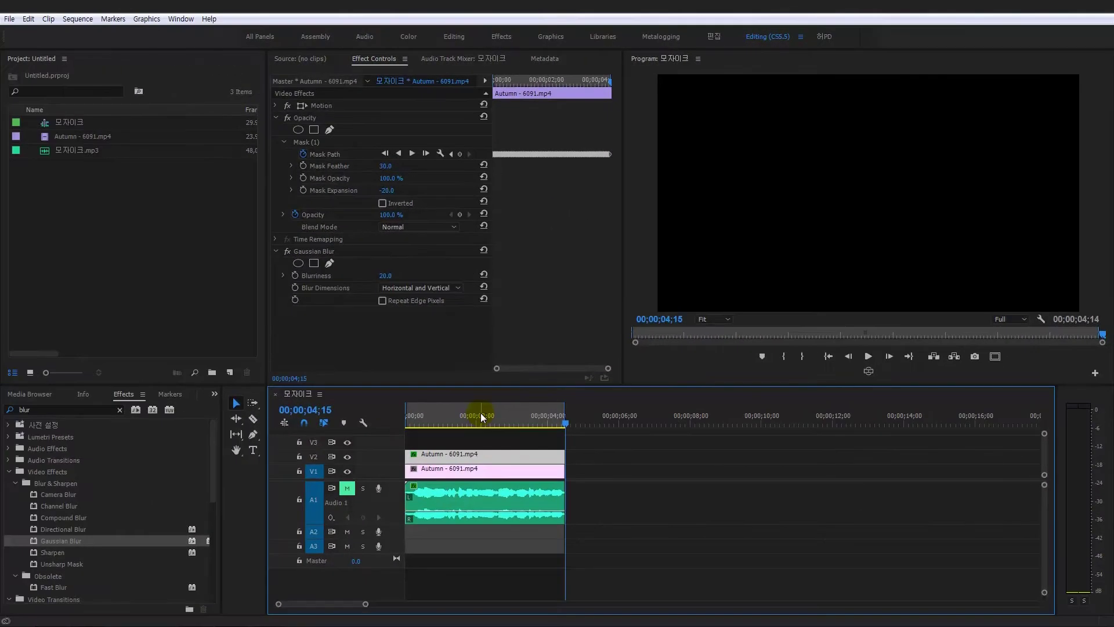
# Invert the opacity mask so the background is blurred instead of the face, and play back part of the sequence
pyautogui.moveTo(481, 413); pyautogui.dragTo(502, 410)
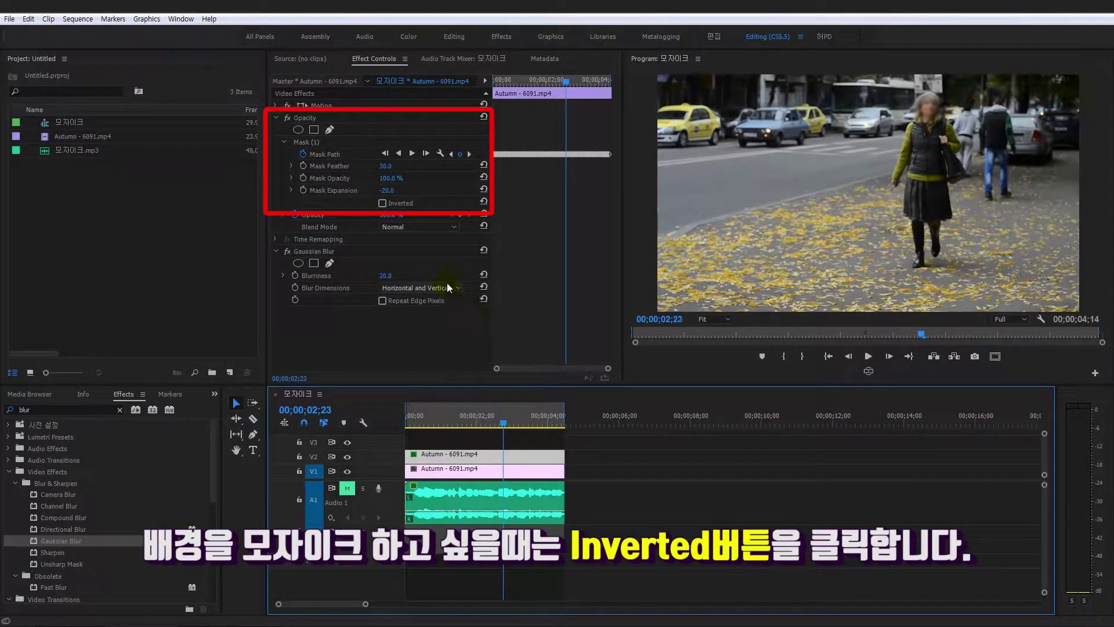
pyautogui.click(312, 142)
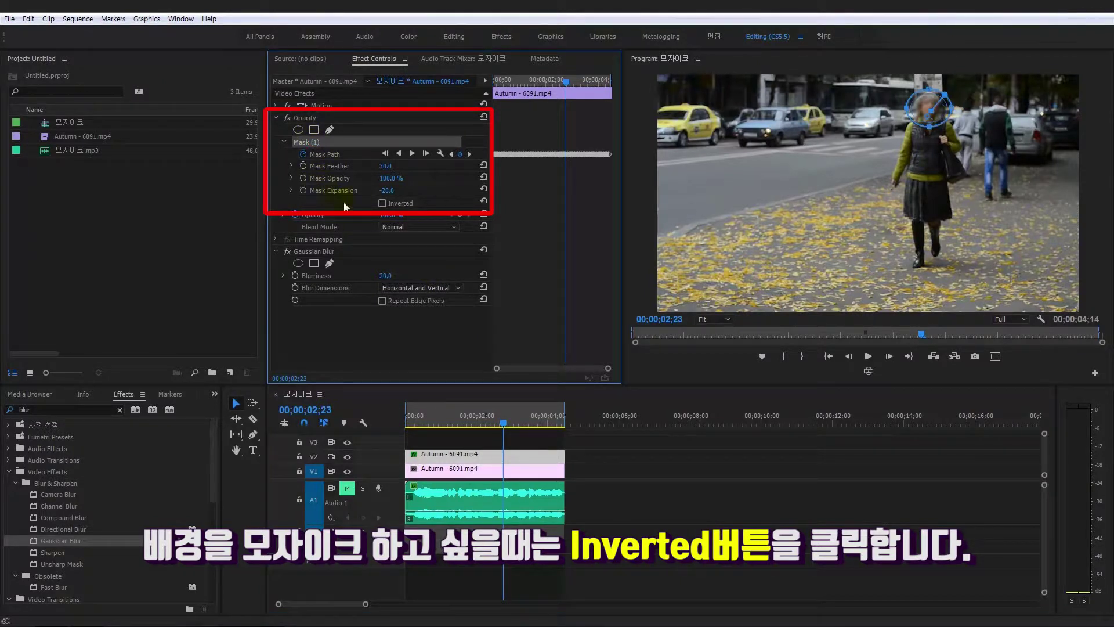
pyautogui.click(382, 204)
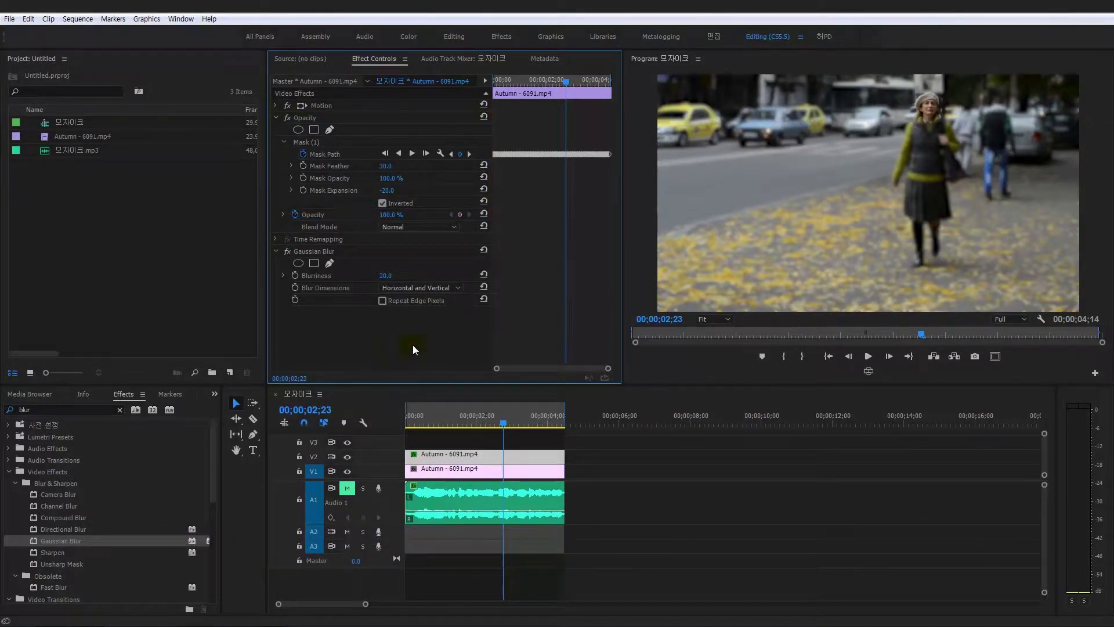
pyautogui.moveTo(467, 424); pyautogui.dragTo(437, 422)
pyautogui.click(445, 413)
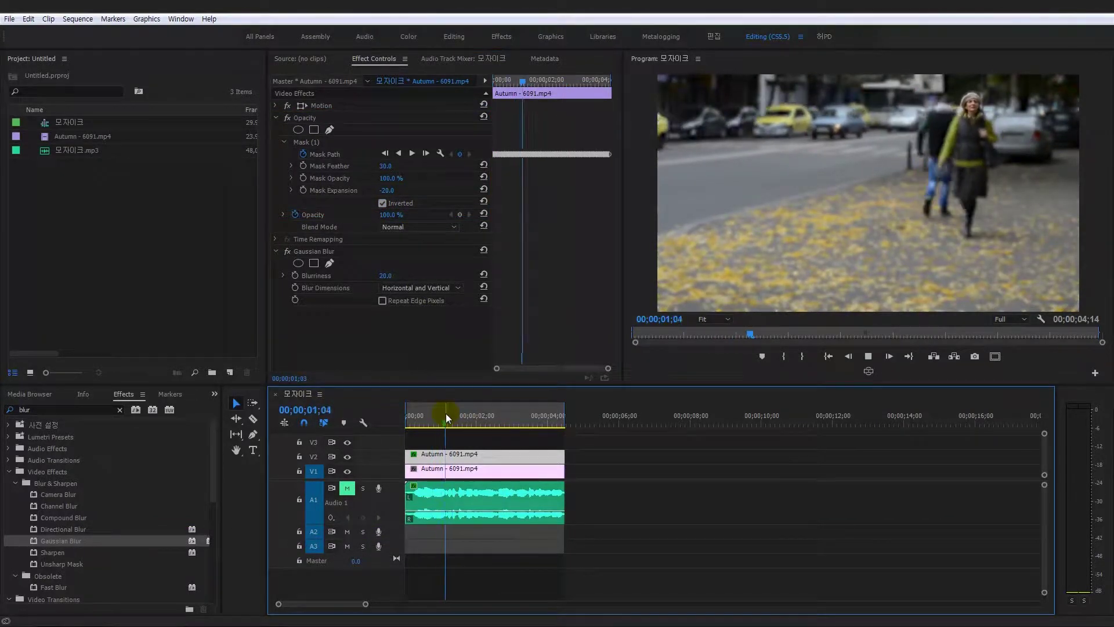
pyautogui.press('space')
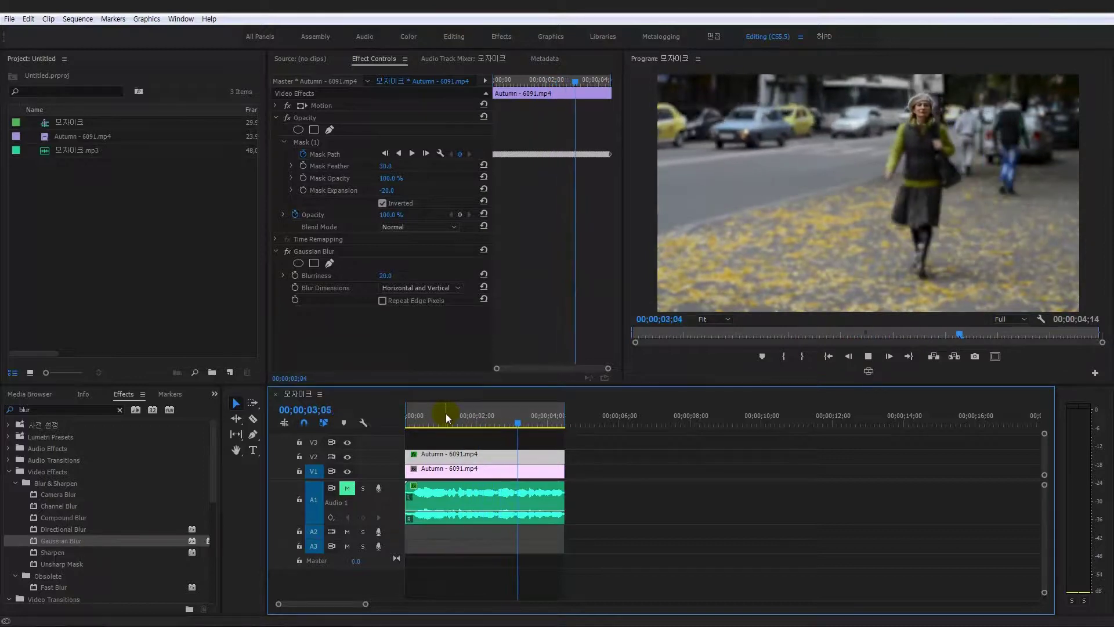
pyautogui.press('space')
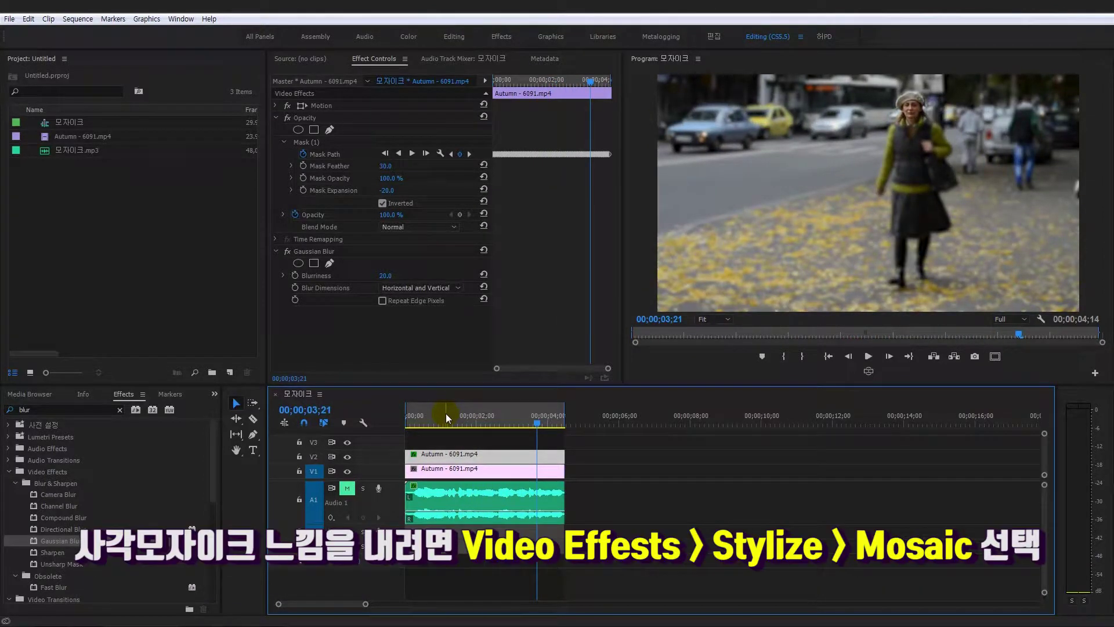
# Search the effects for mosaic and apply the Stylize Mosaic effect to the V2 clip
pyautogui.doubleClick(93, 410)
pyautogui.write('mo')
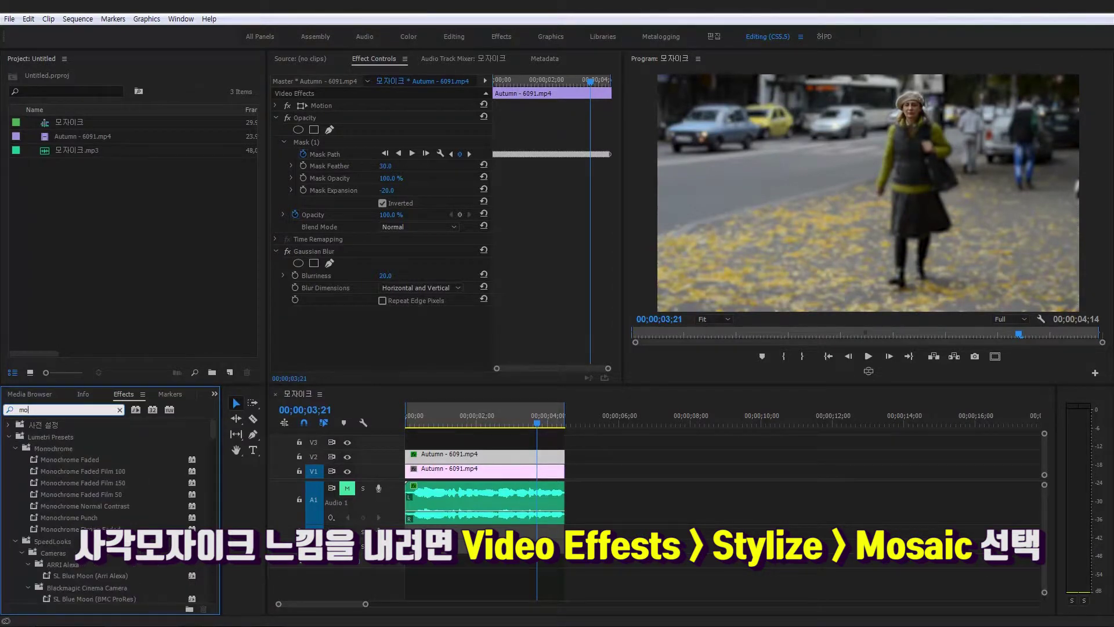
pyautogui.write('saic')
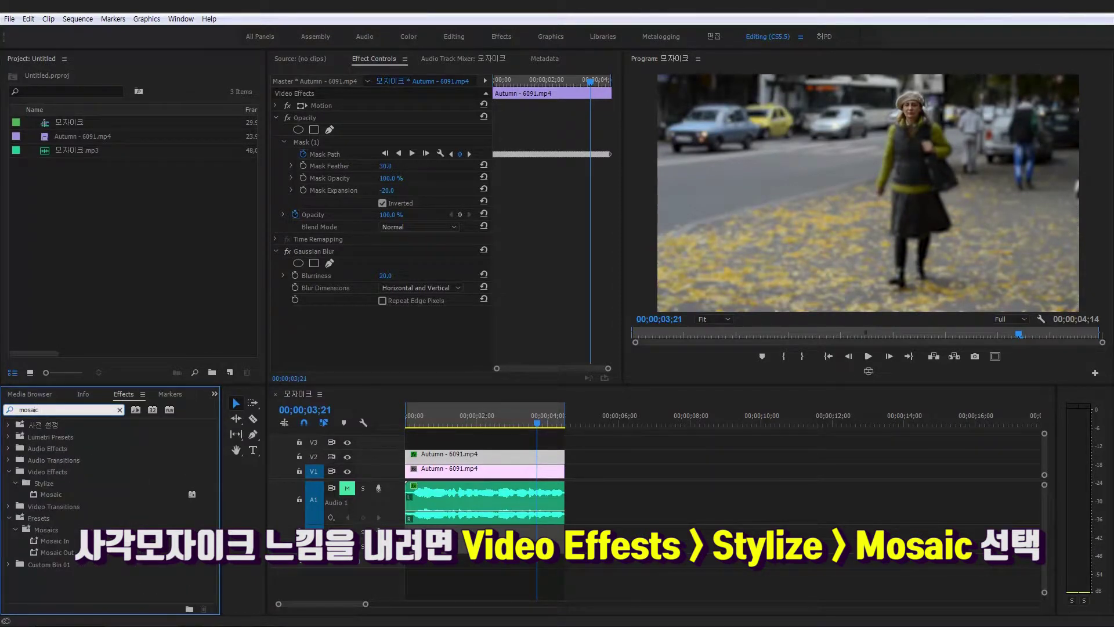
pyautogui.moveTo(51, 497); pyautogui.dragTo(436, 458)
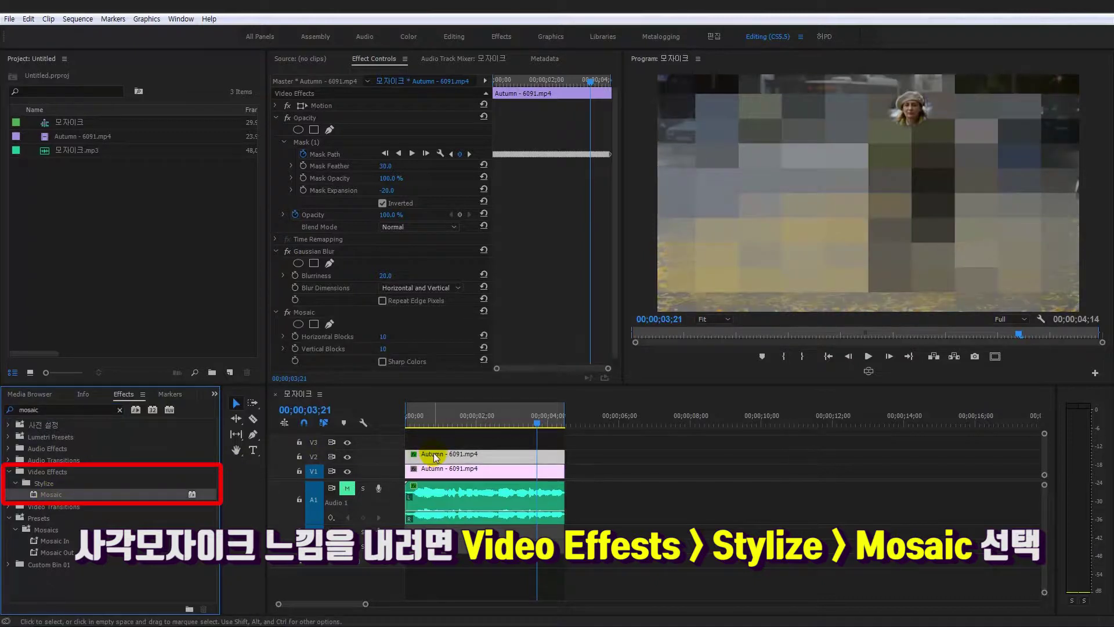
# Set the Mosaic effect's Horizontal Blocks and Vertical Blocks to 50 each
pyautogui.scroll(-1, 403, 332)
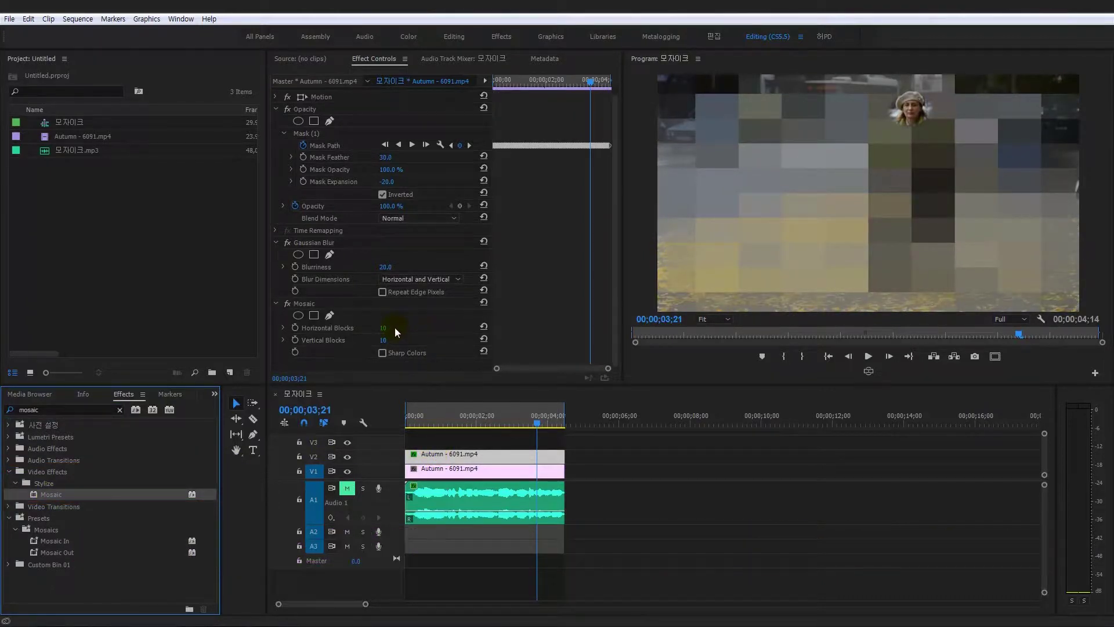
pyautogui.click(386, 328)
pyautogui.write('50')
pyautogui.press('Tab')
pyautogui.write('50')
pyautogui.click(434, 331)
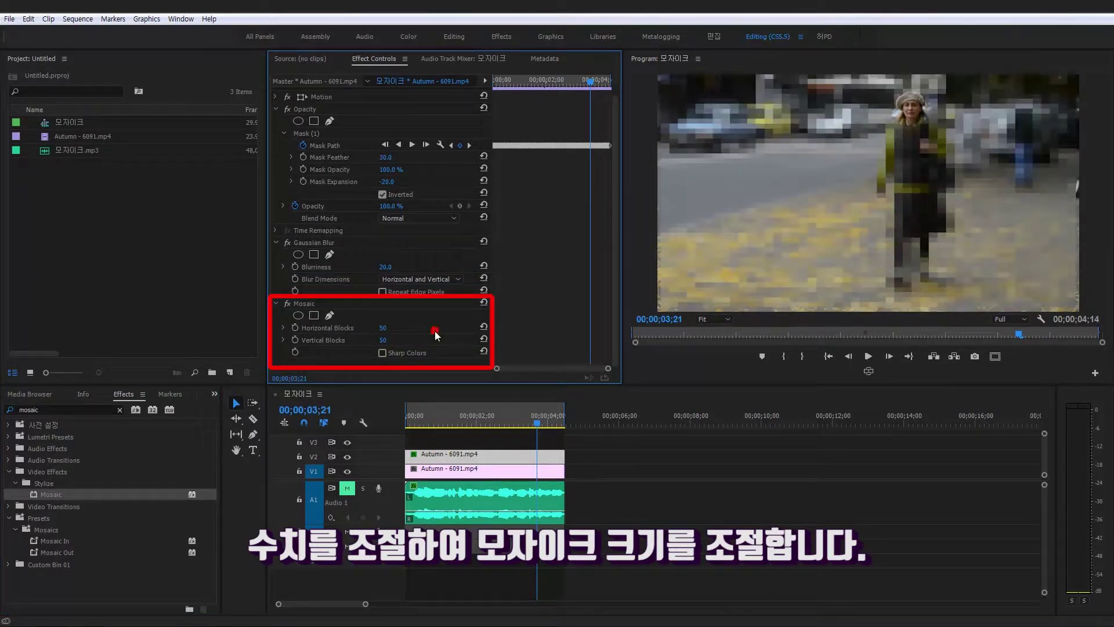
# Try the Mosaic effect's Sharp Colors option, switch it back off, and turn off Inverted on the opacity mask
pyautogui.click(383, 353)
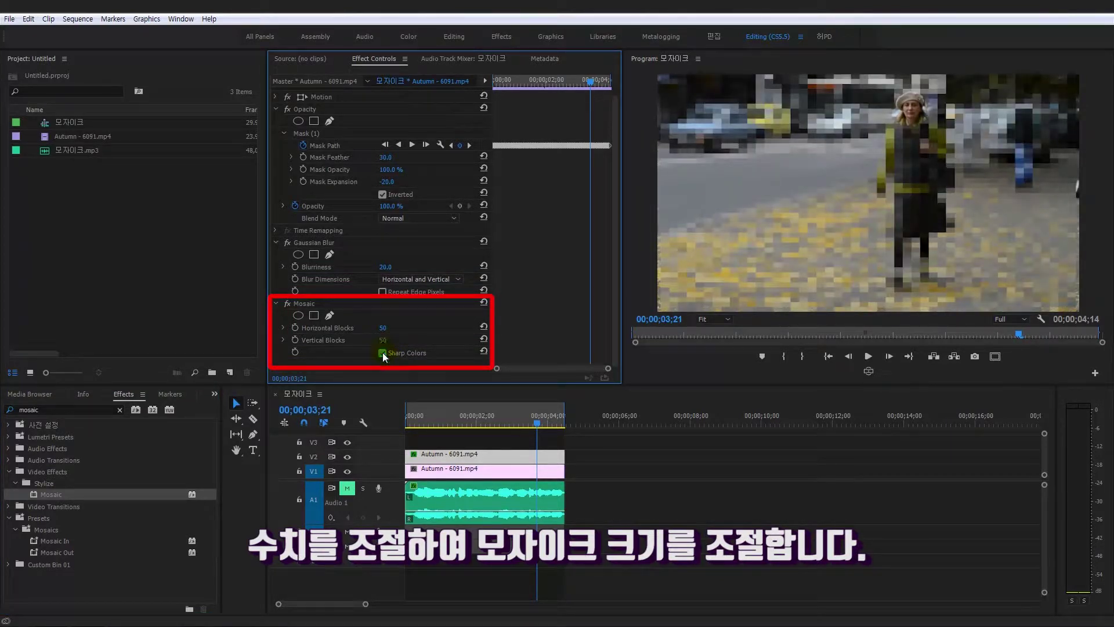
pyautogui.click(382, 353)
pyautogui.click(382, 195)
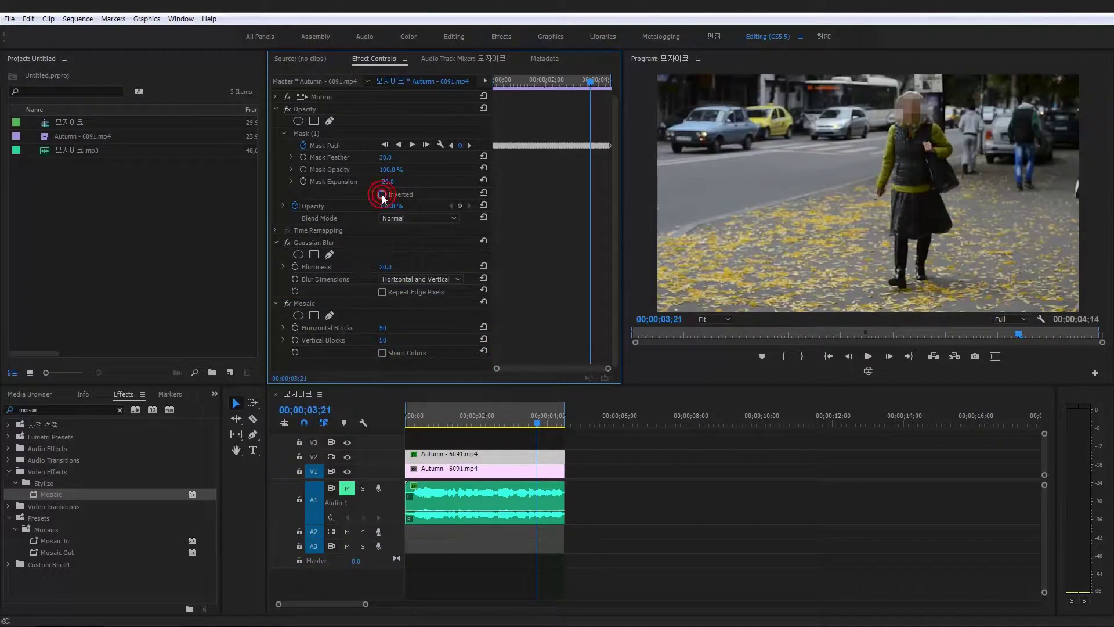
# Play back the sequence to check the mosaic on the woman's face, and return the playhead to the start
pyautogui.moveTo(424, 420); pyautogui.dragTo(402, 424)
pyautogui.press('space')
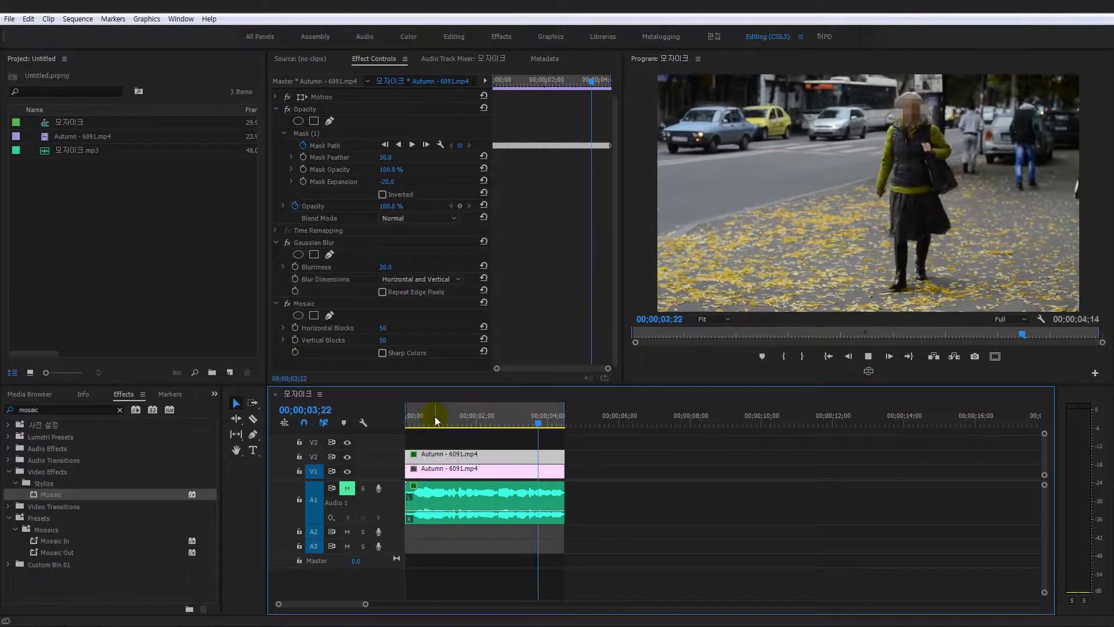
pyautogui.press('Home')
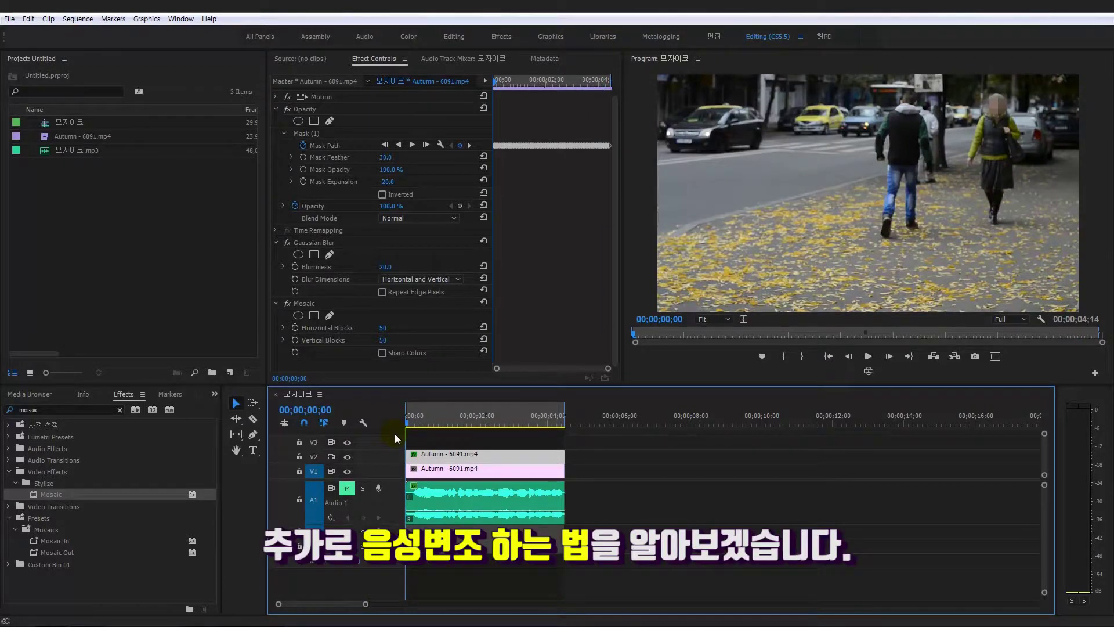
# Unmute audio track A1, play the sequence with its original voice, and return the playhead to the start
pyautogui.click(457, 501)
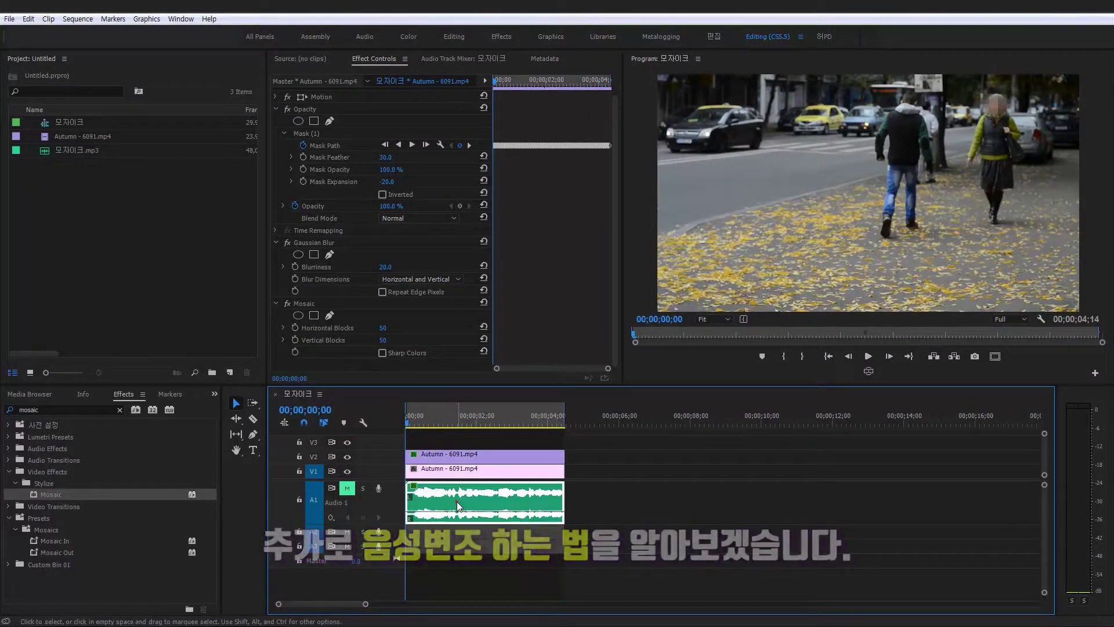
pyautogui.click(347, 488)
pyautogui.press('space')
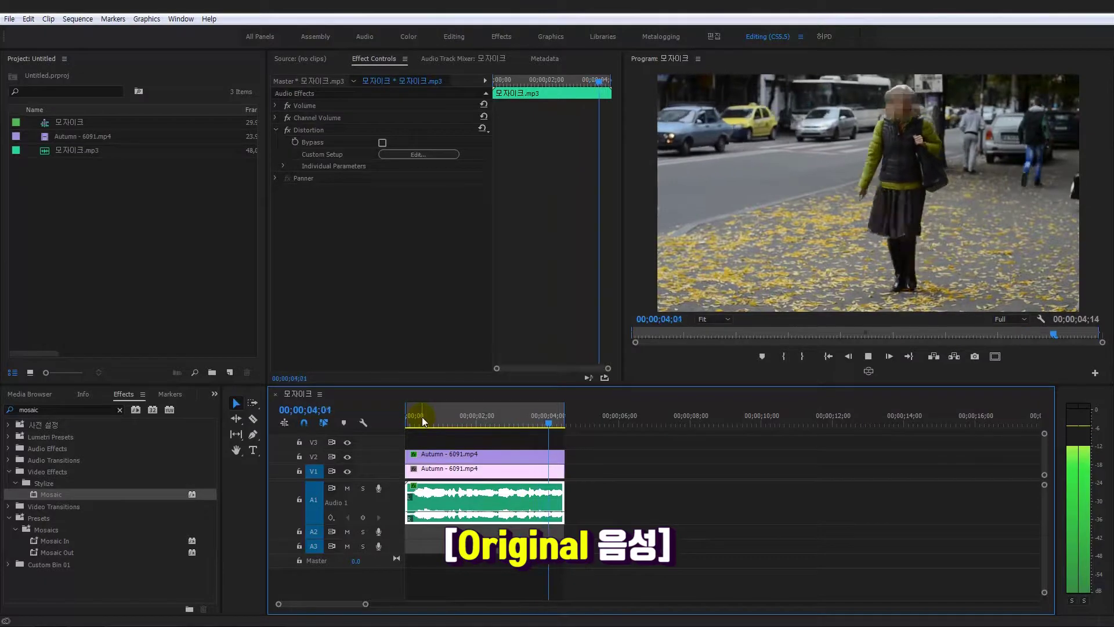
pyautogui.press('Home')
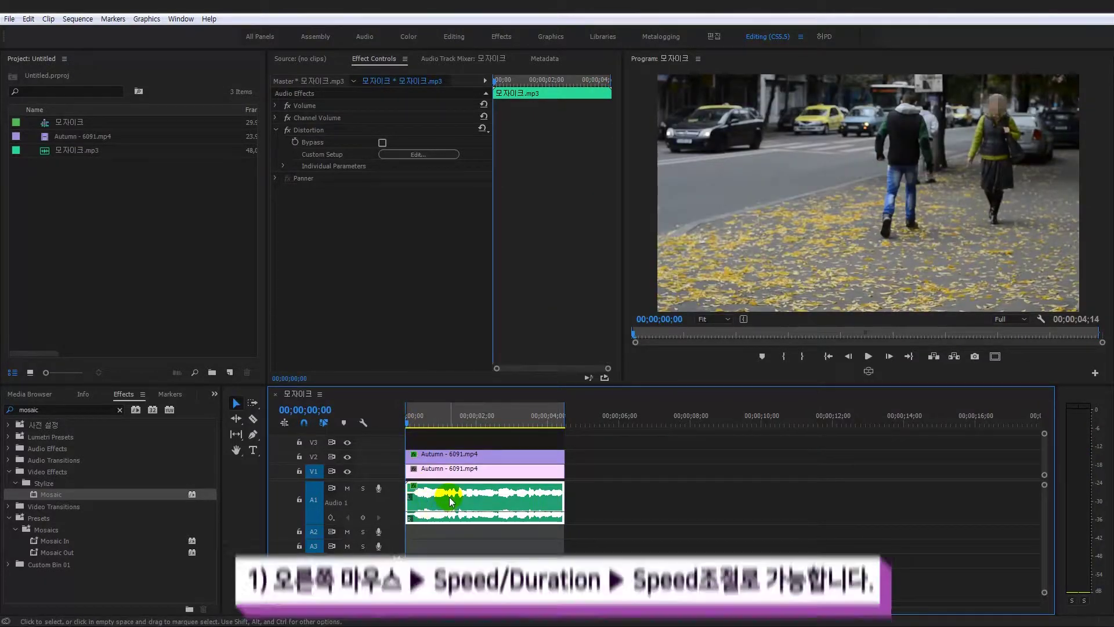
# Try slowing the A1 audio clip to 70% speed and play back the result
pyautogui.rightClick(450, 498)
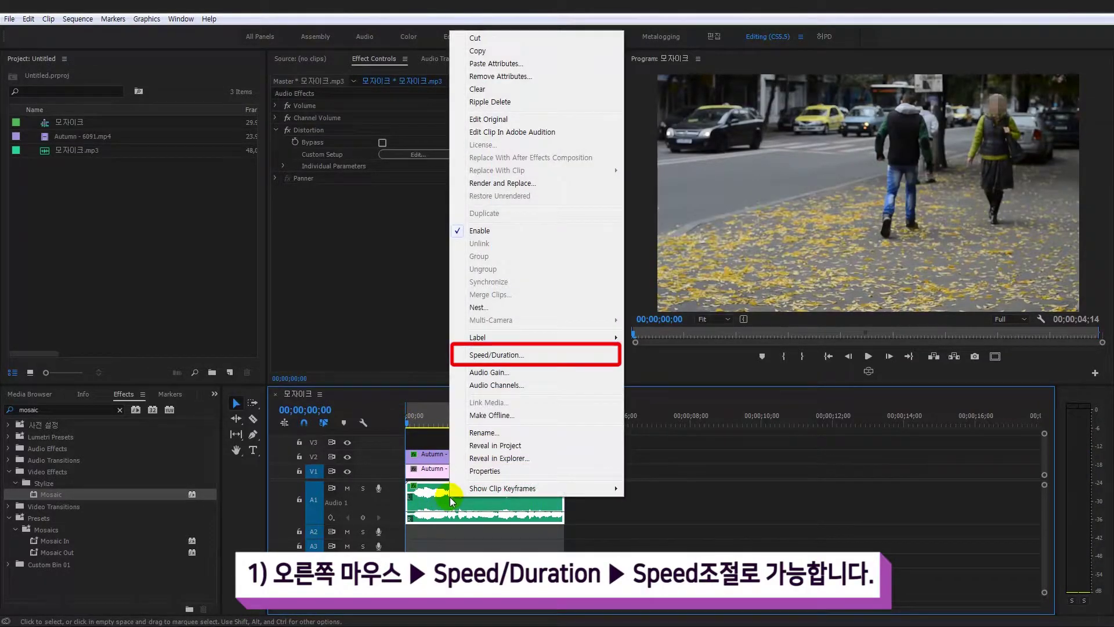
pyautogui.click(529, 361)
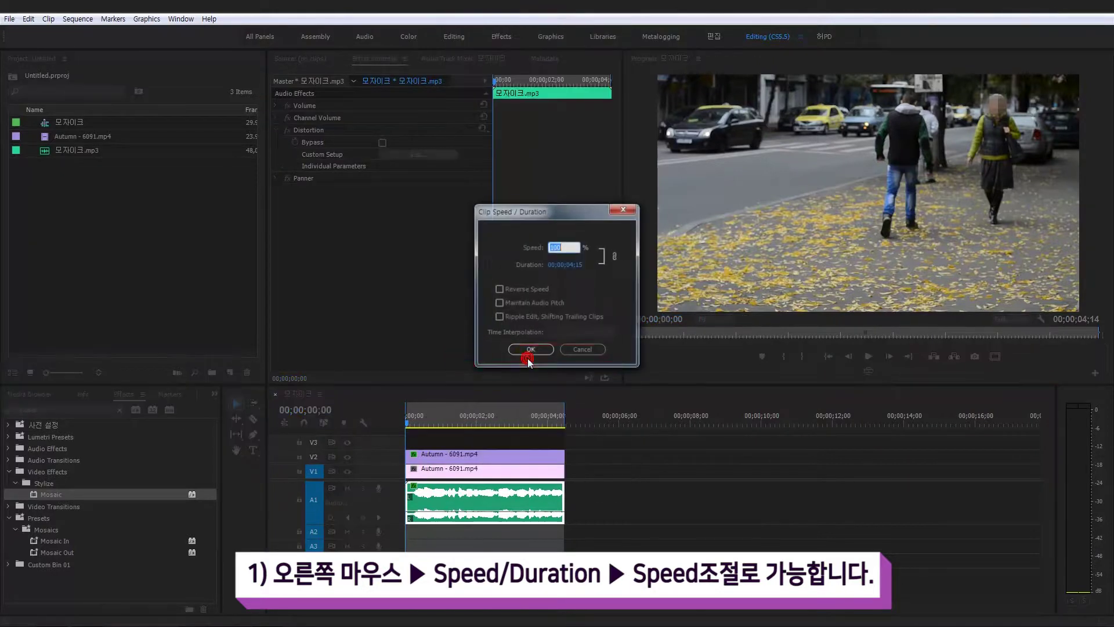
pyautogui.write('70')
pyautogui.click(521, 350)
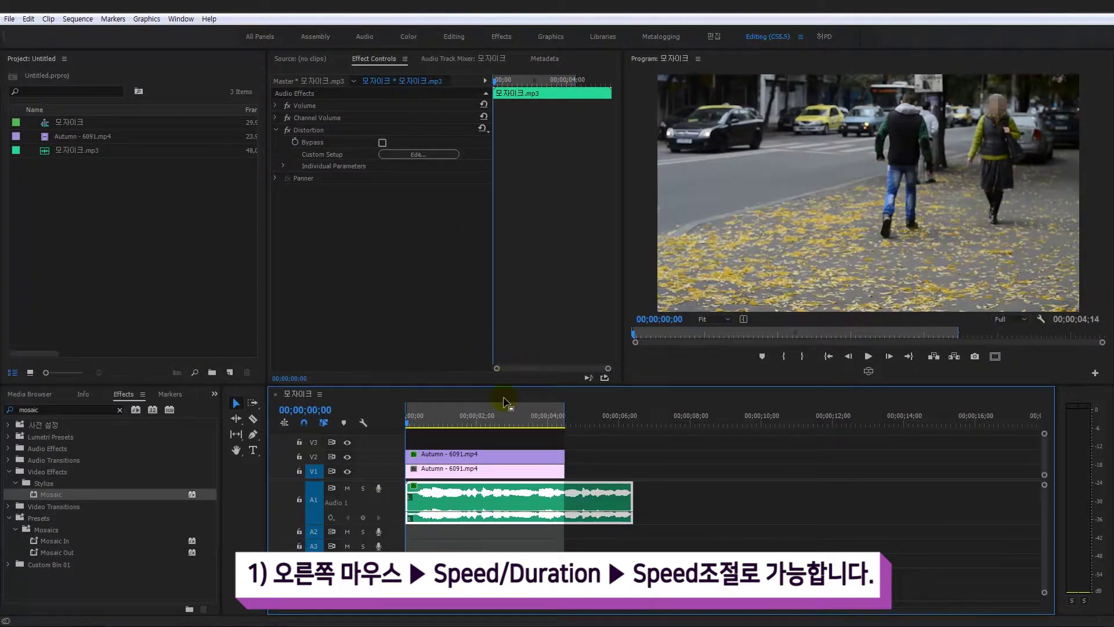
pyautogui.press('space')
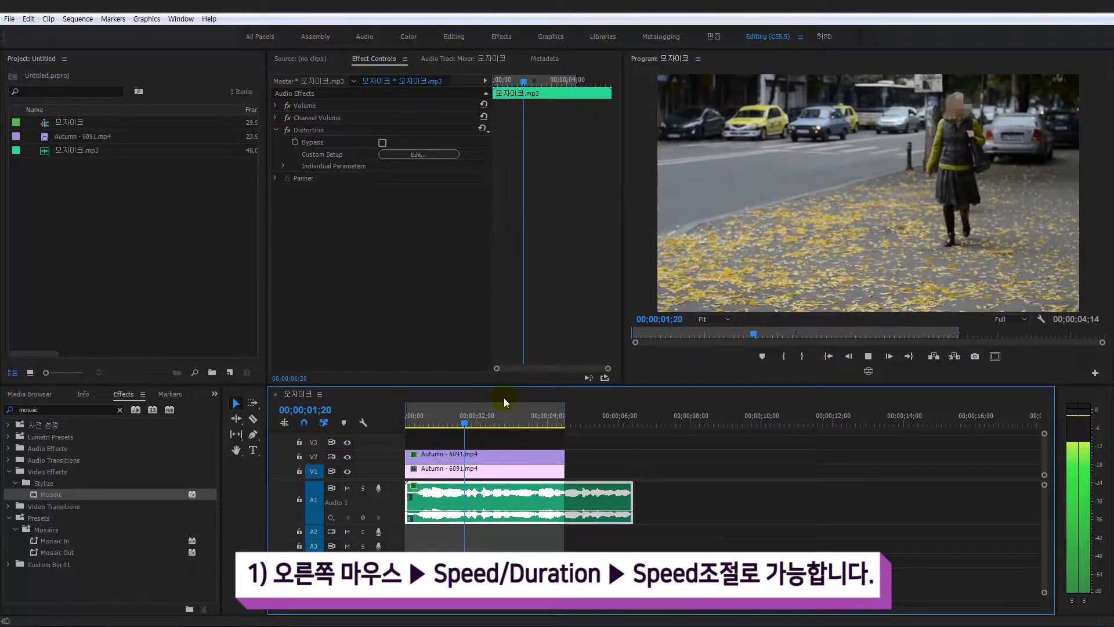
pyautogui.press('space')
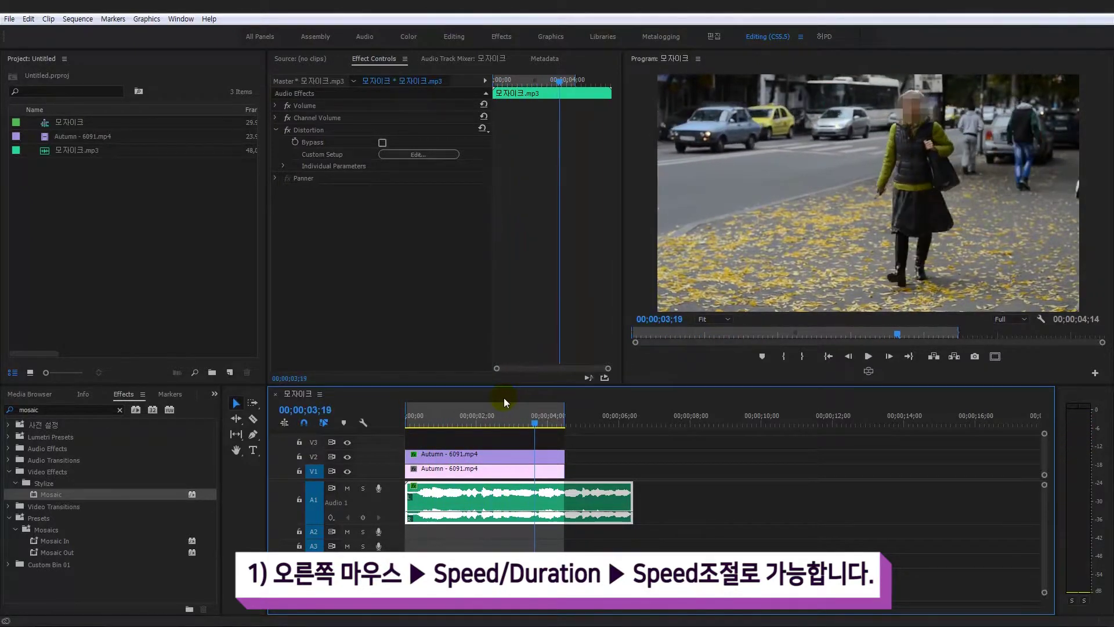
# Try speeding up the A1 audio clip to 120%, play it from the start, and undo the speed change
pyautogui.rightClick(455, 499)
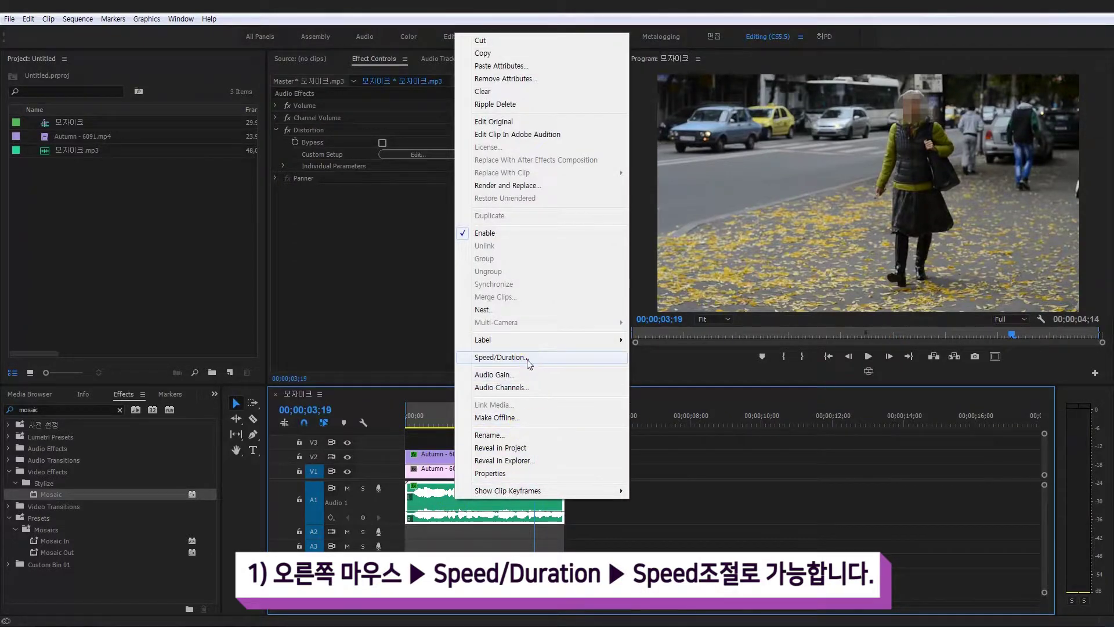
pyautogui.click(528, 358)
pyautogui.write('120')
pyautogui.click(532, 350)
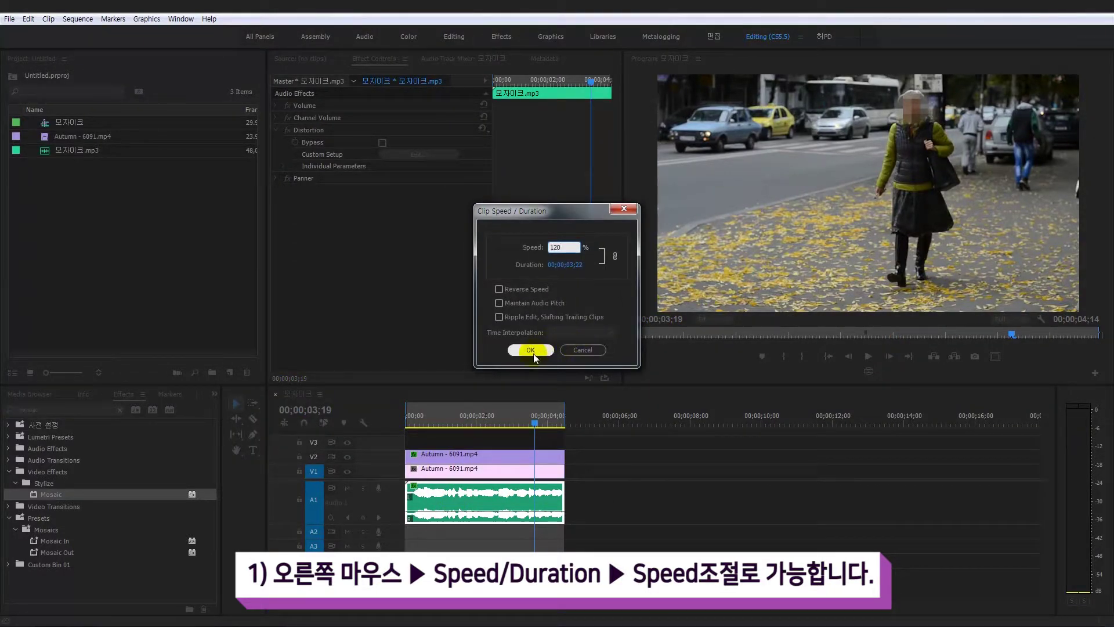
pyautogui.click(419, 423)
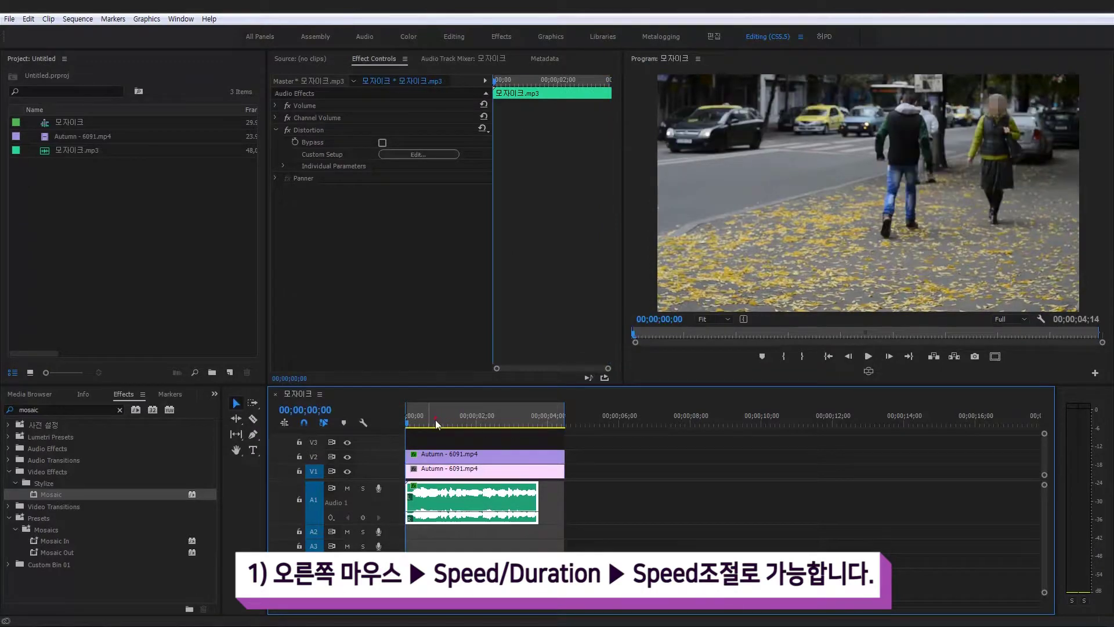
pyautogui.press('space')
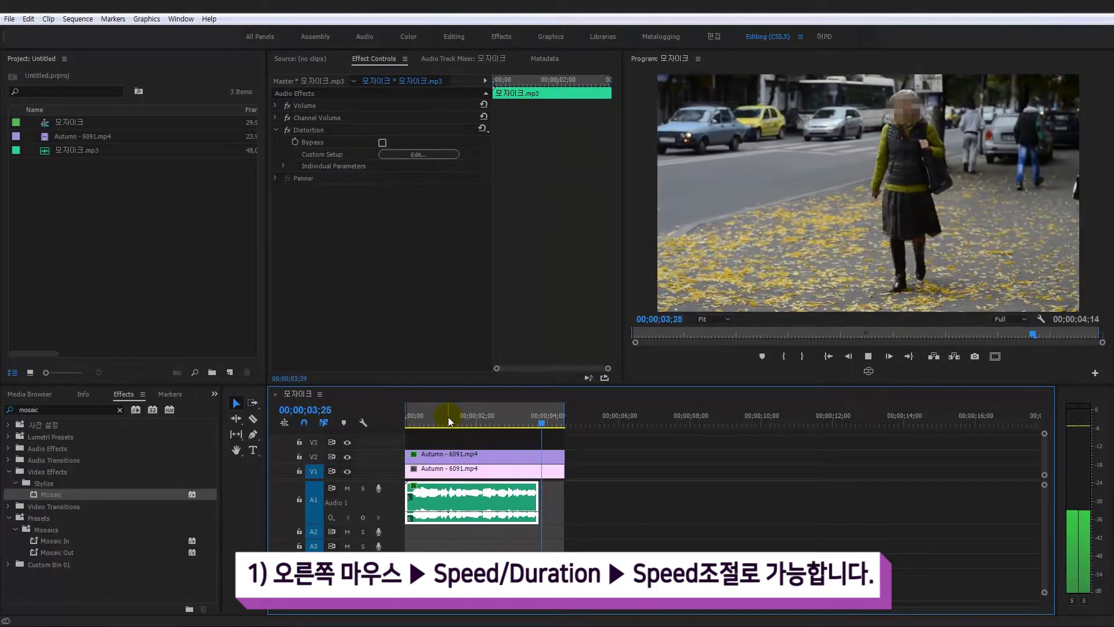
pyautogui.press('space')
pyautogui.hotkey('ctrl', 'z')
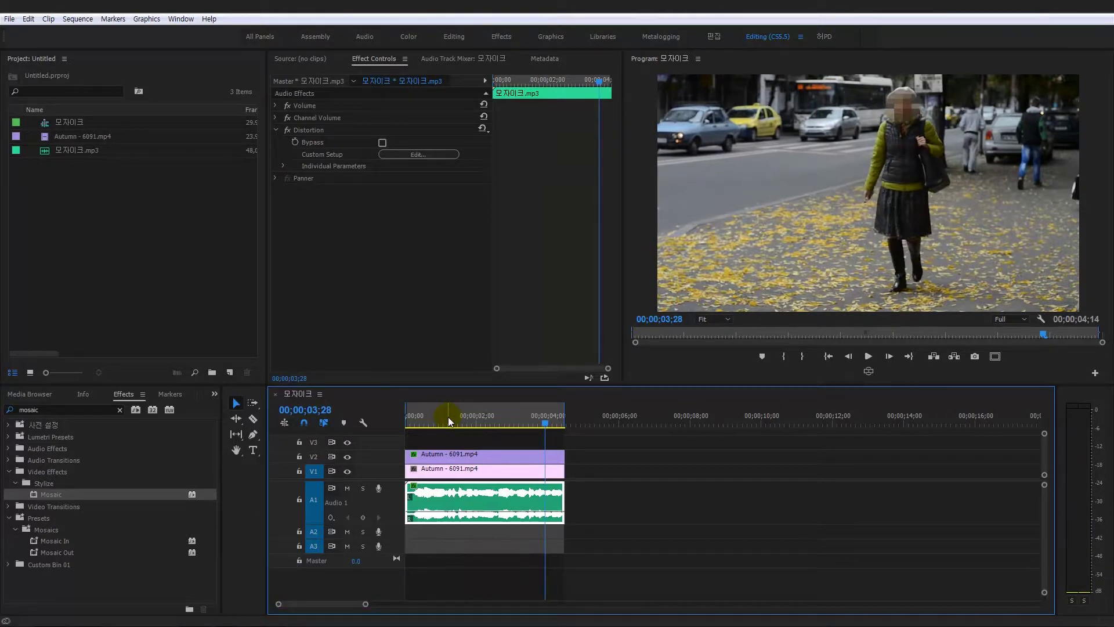
# Clear the effects search, apply the Pitch Shifter audio effect to the A1 clip, and open its custom setup
pyautogui.click(120, 410)
pyautogui.click(8, 449)
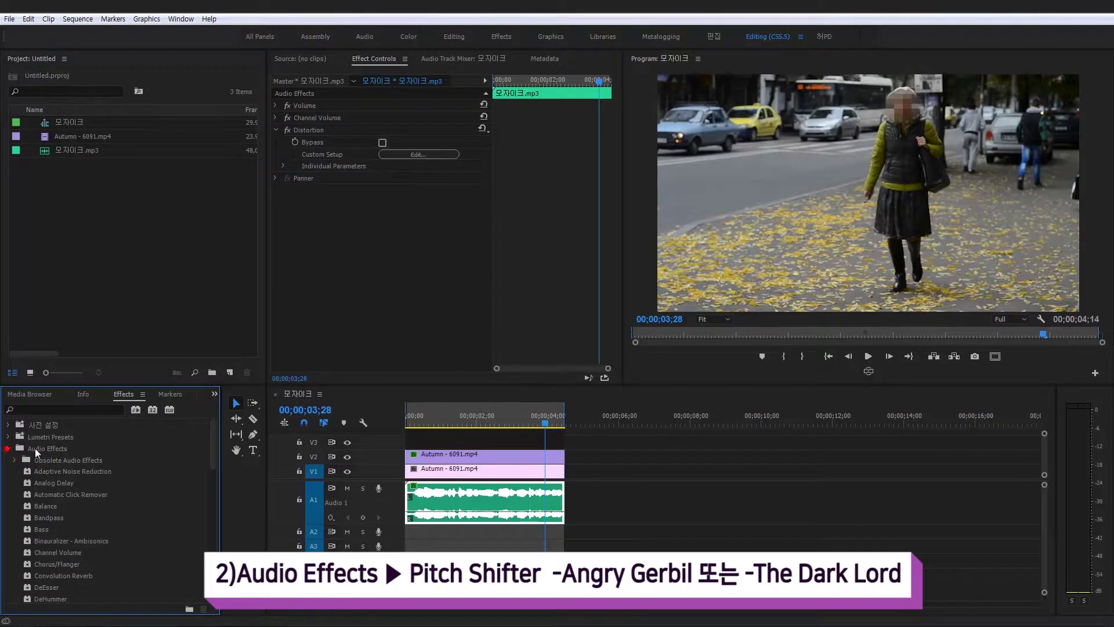
pyautogui.scroll(-8, 49, 476)
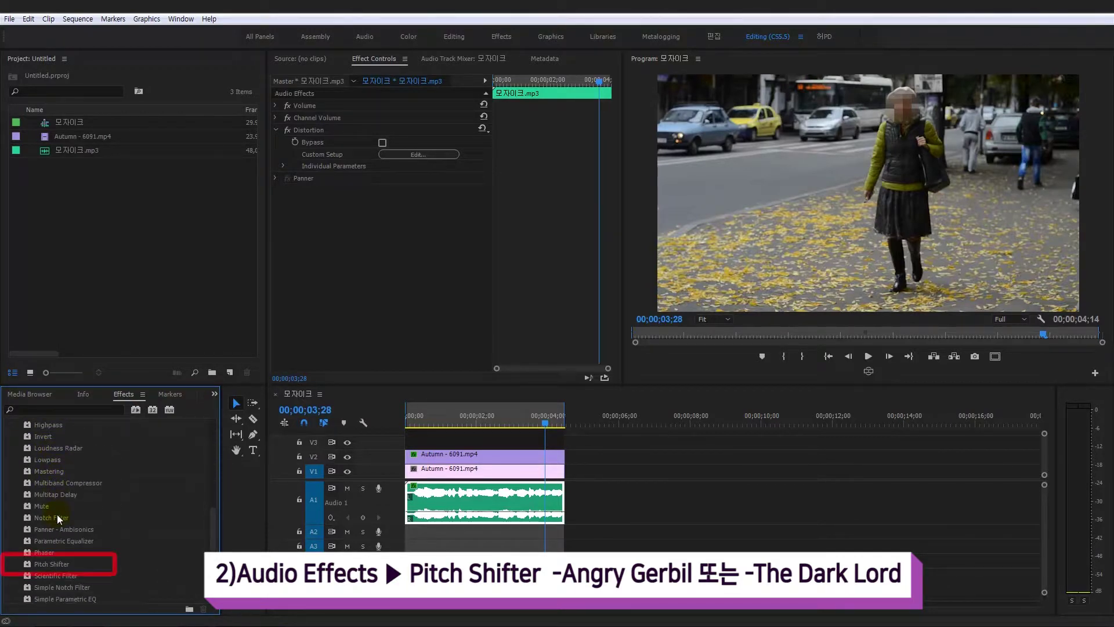
pyautogui.click(61, 565)
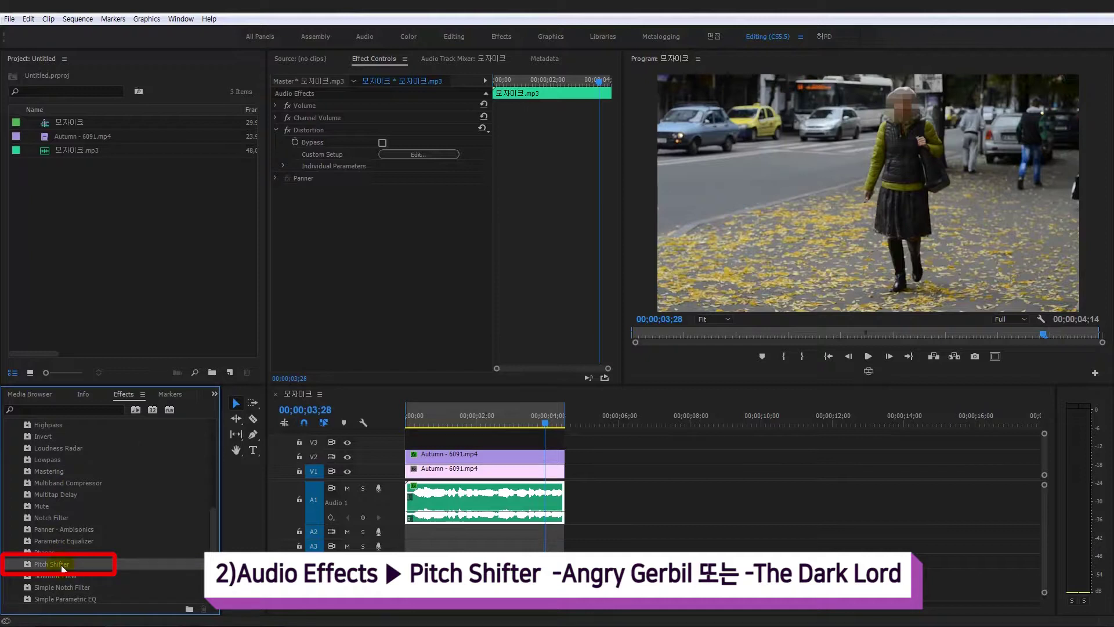
pyautogui.moveTo(61, 565); pyautogui.dragTo(437, 506)
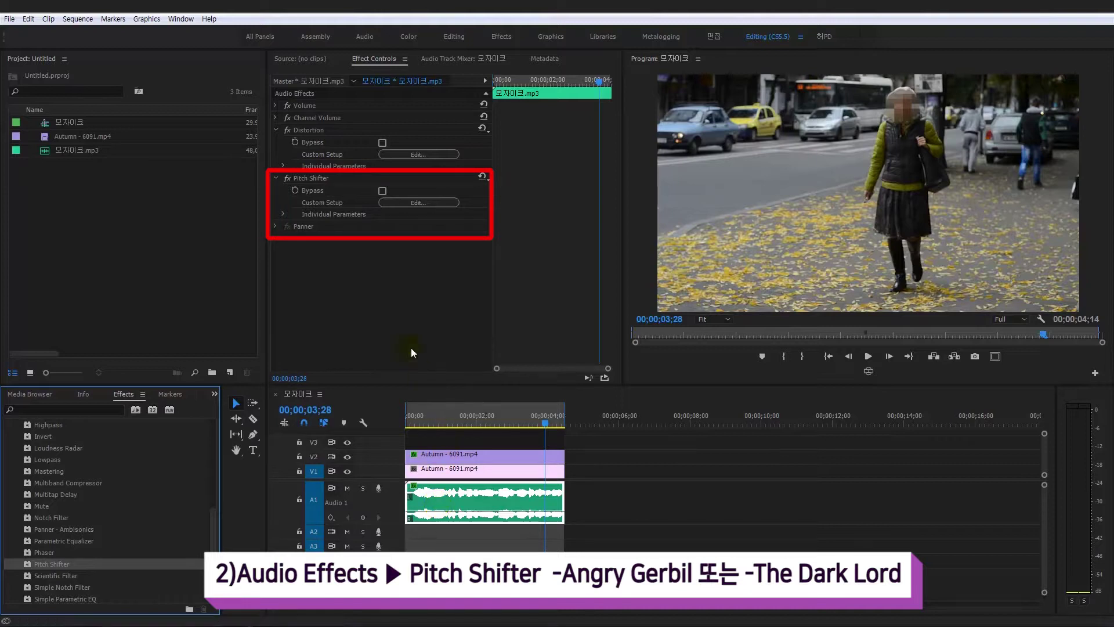
pyautogui.click(314, 176)
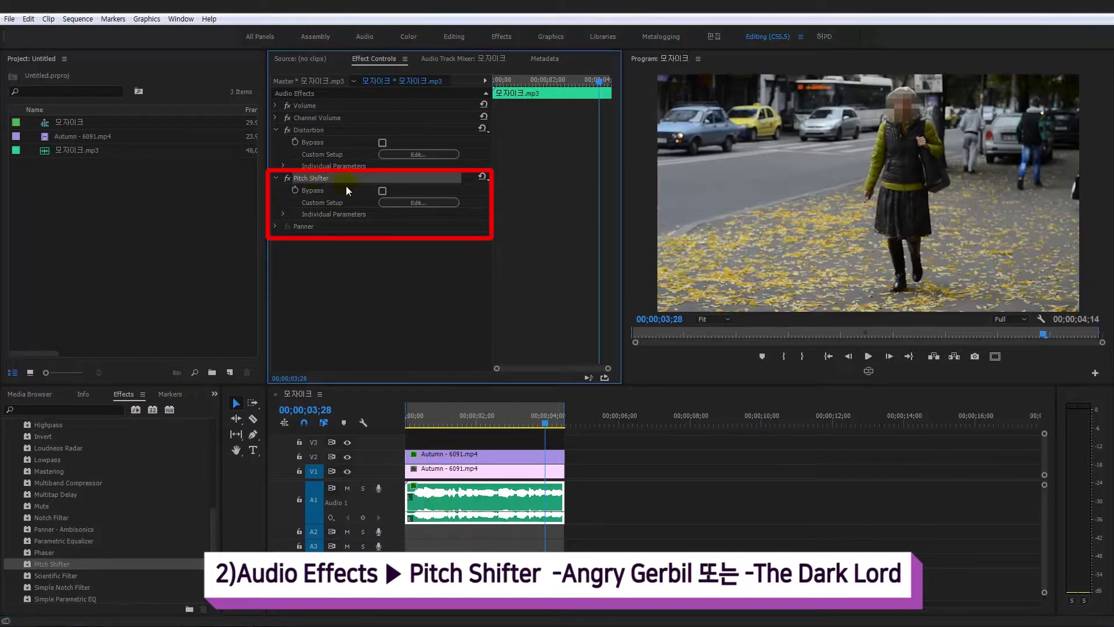
pyautogui.click(426, 202)
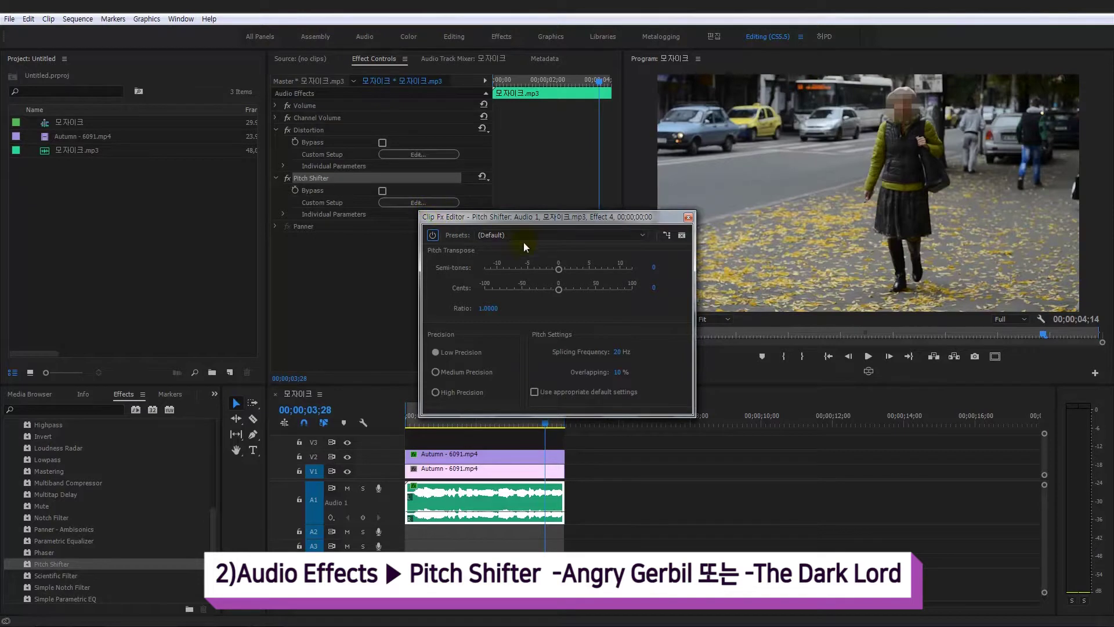
# Try the Pitch Shifter's Angry Gerbil preset and play the sequence from the start
pyautogui.click(531, 235)
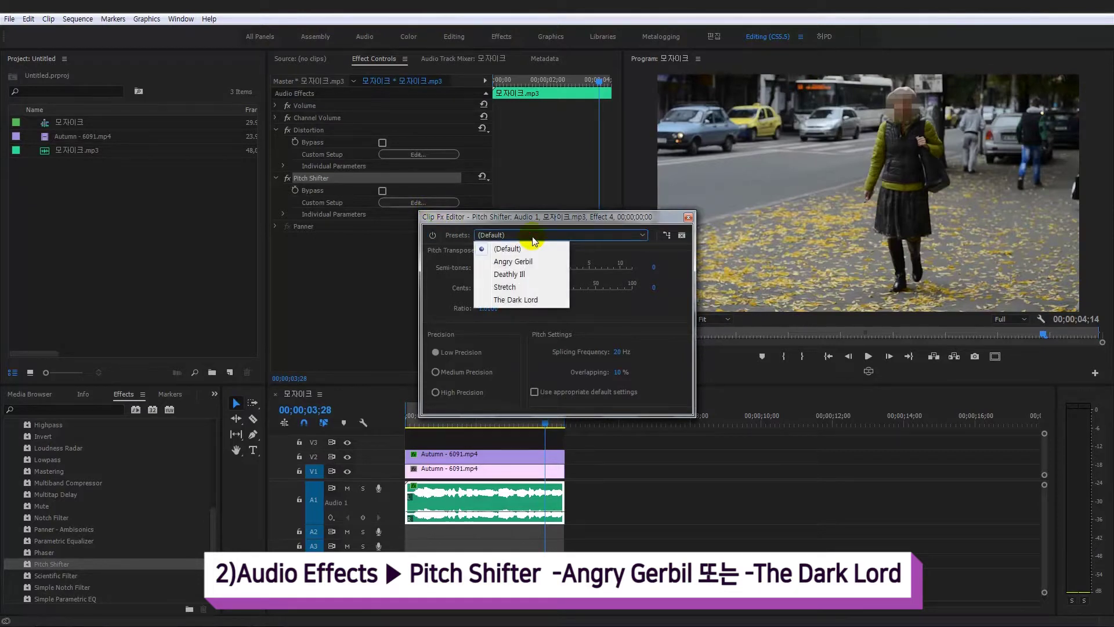
pyautogui.click(528, 262)
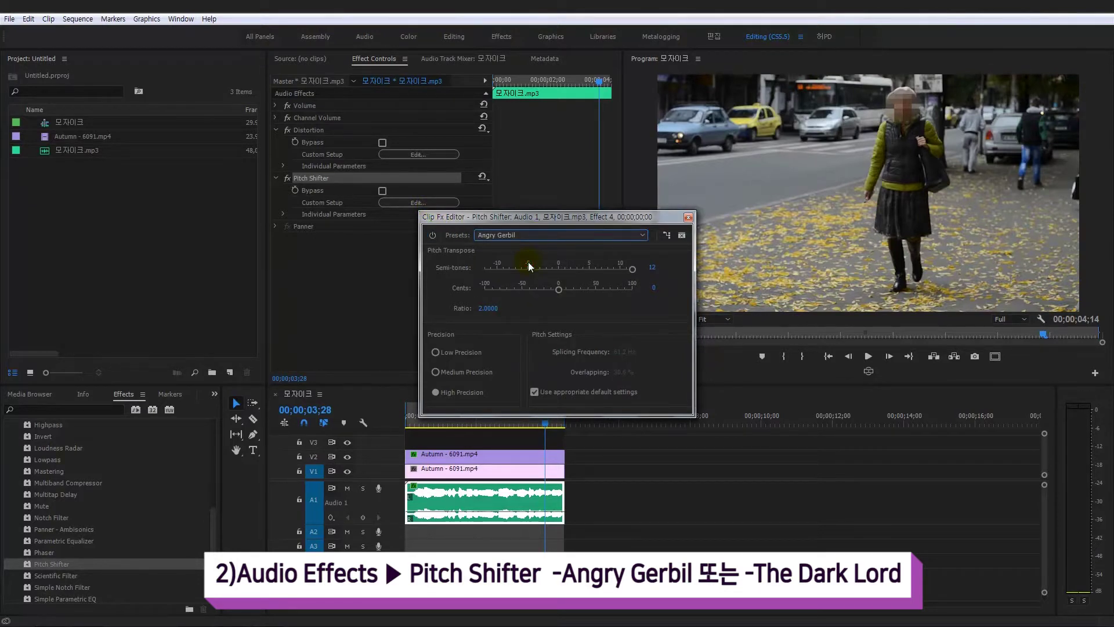
pyautogui.moveTo(487, 423); pyautogui.dragTo(400, 440)
pyautogui.press('space')
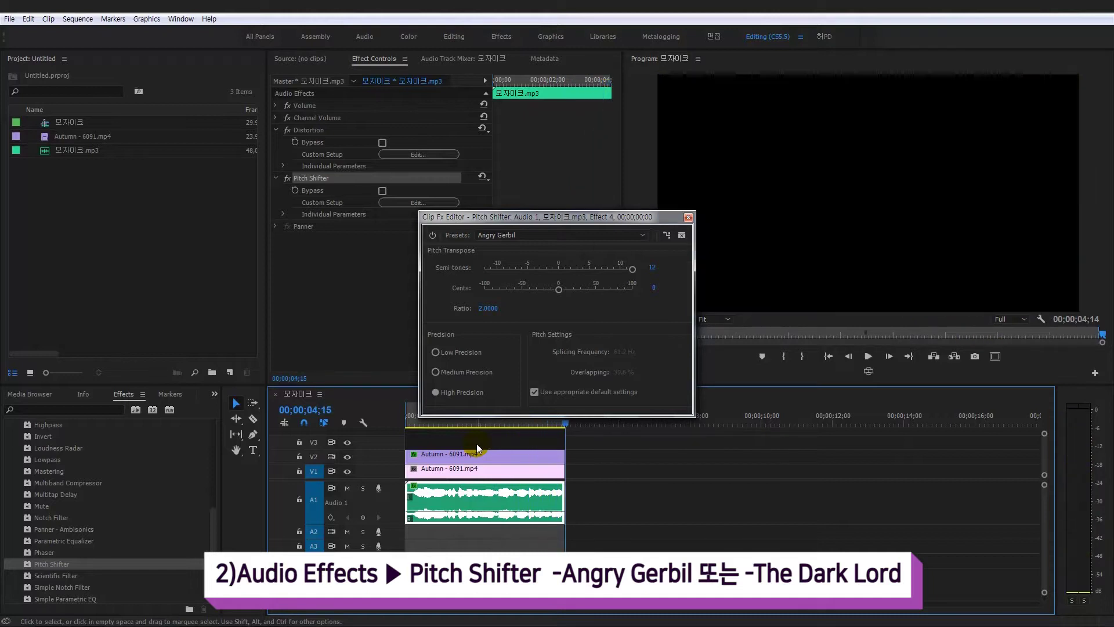
# Set the Pitch Shifter preset to The Dark Lord and play the sequence from the start
pyautogui.click(628, 233)
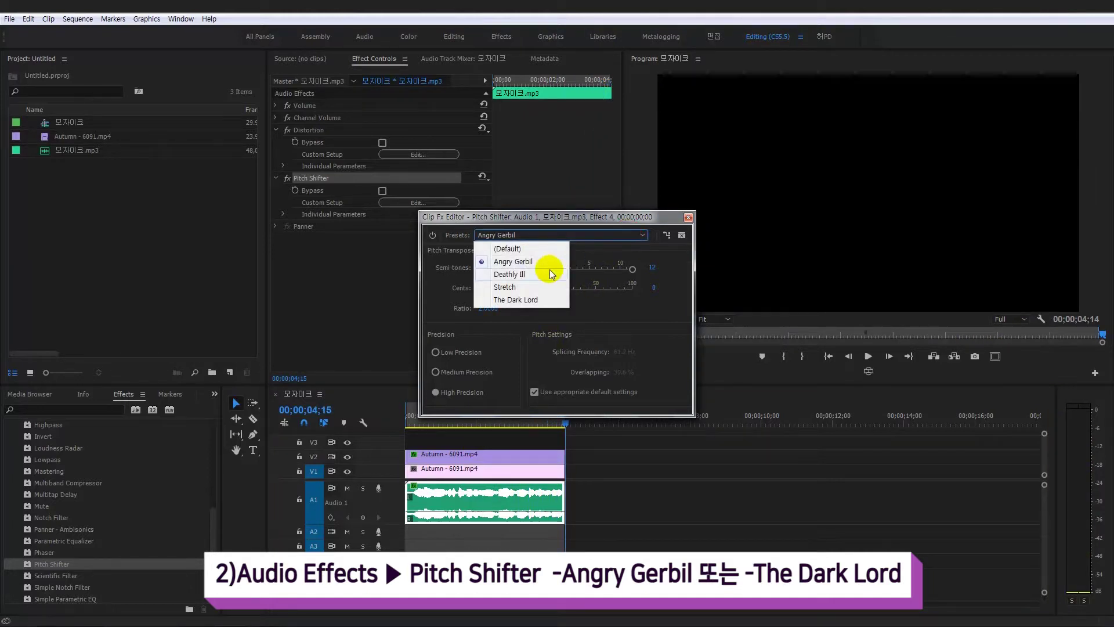
pyautogui.click(529, 300)
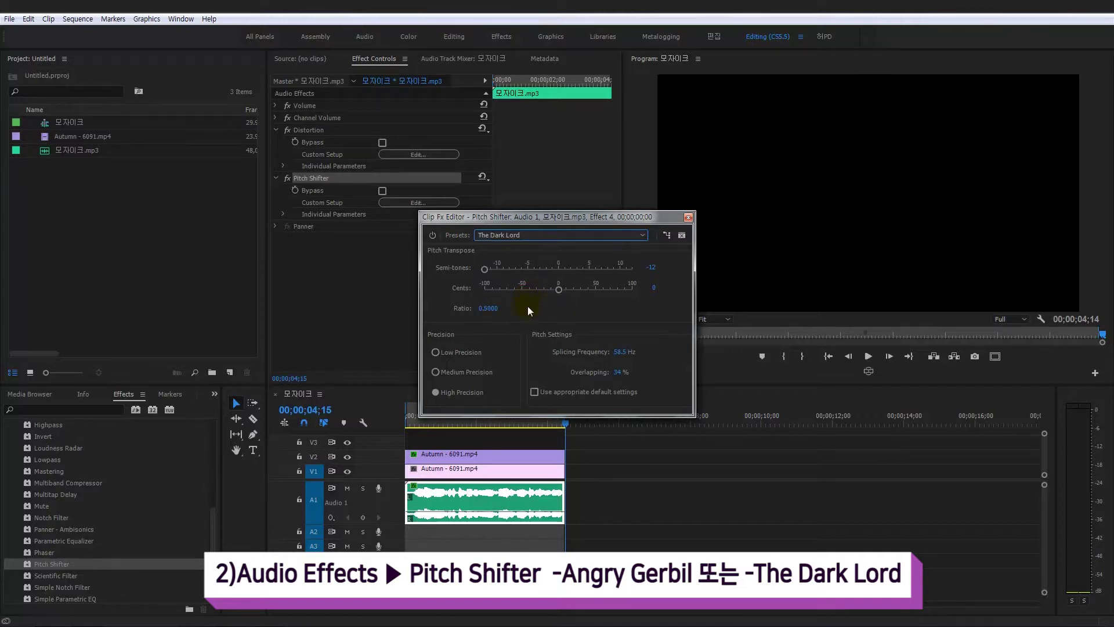
pyautogui.click(406, 423)
pyautogui.press('space')
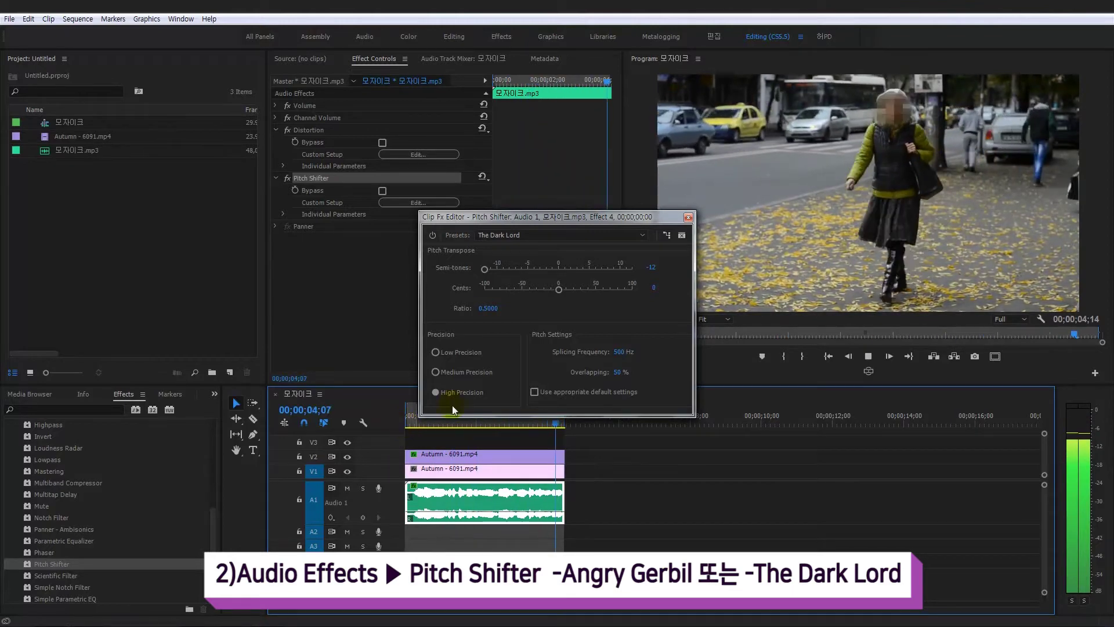
# Close the Pitch Shifter editor and replay the sequence from the start to hear the altered voice
pyautogui.click(688, 218)
pyautogui.moveTo(470, 416); pyautogui.dragTo(385, 434)
pyautogui.press('space')
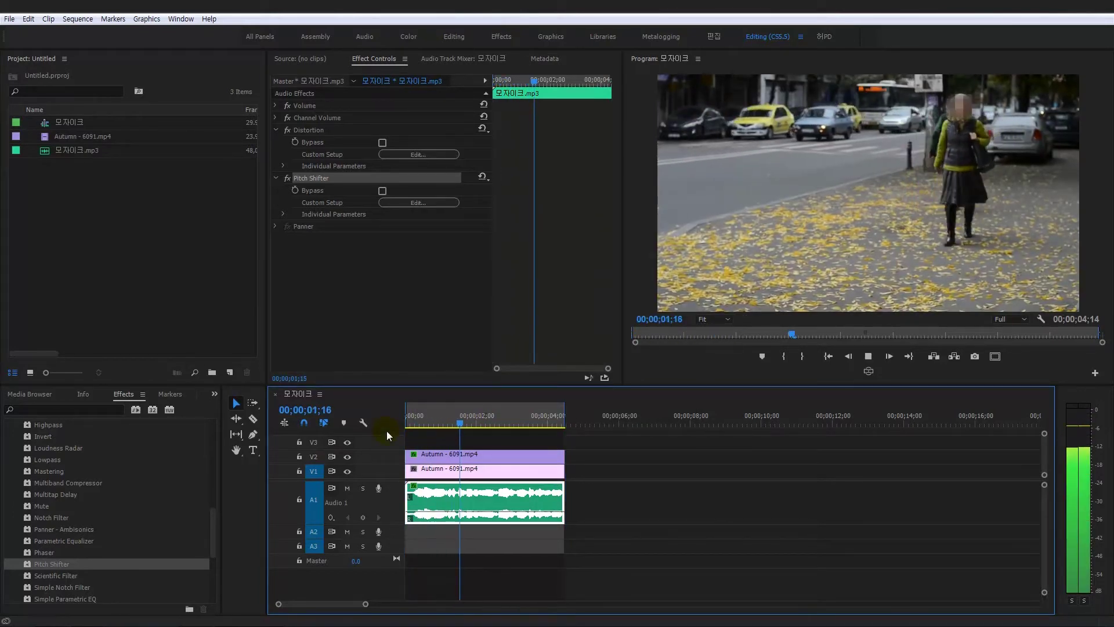